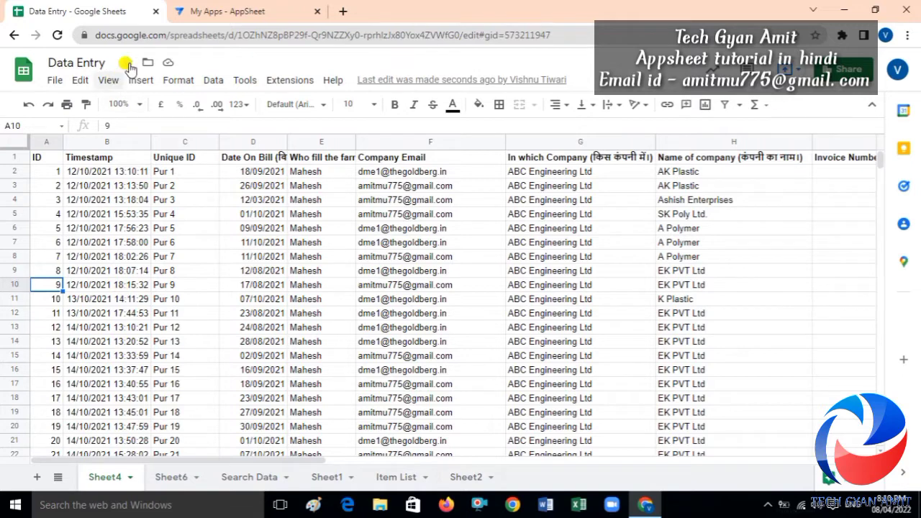
Switch from the Data Entry spreadsheet to the My Apps - AppSheet tab.
{"action": "left_click", "coordinate": [234, 10]}
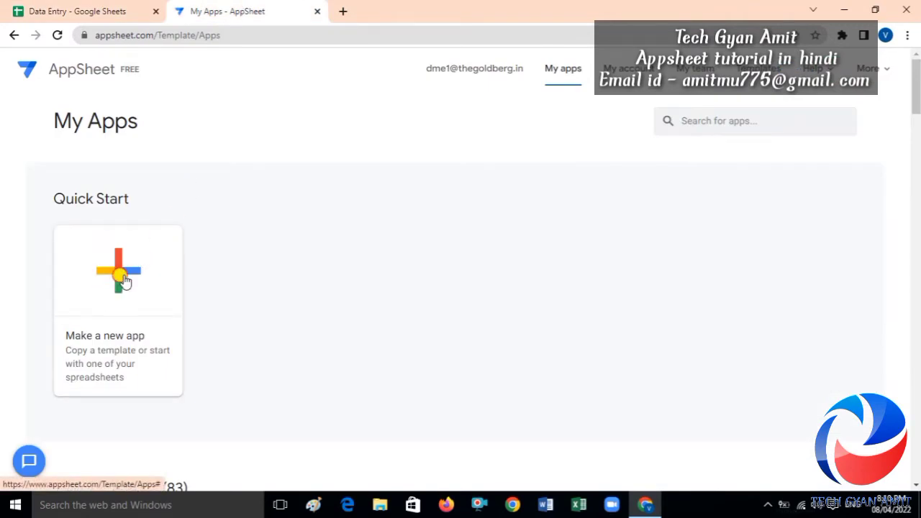
Start a new app from your own data, named SecurityFilter, in the Manufacturing category.
{"action": "left_click", "coordinate": [124, 280]}
{"action": "left_click", "coordinate": [359, 198]}
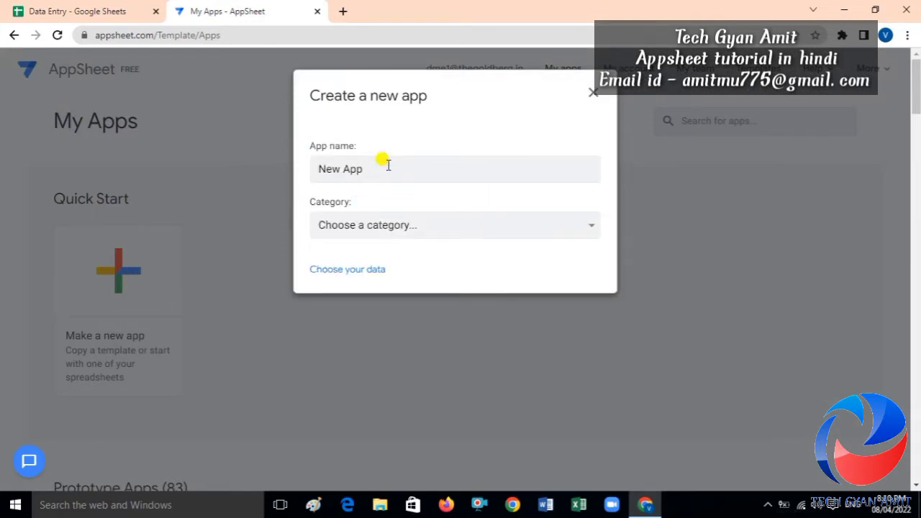
{"action": "left_click", "coordinate": [388, 166]}
{"action": "key", "text": "BackSpace"}
{"action": "key", "text": "BackSpace"}
{"action": "key", "text": "BackSpace"}
{"action": "key", "text": "BackSpace"}
{"action": "key", "text": "BackSpace"}
{"action": "key", "text": "BackSpace"}
{"action": "key", "text": "BackSpace"}
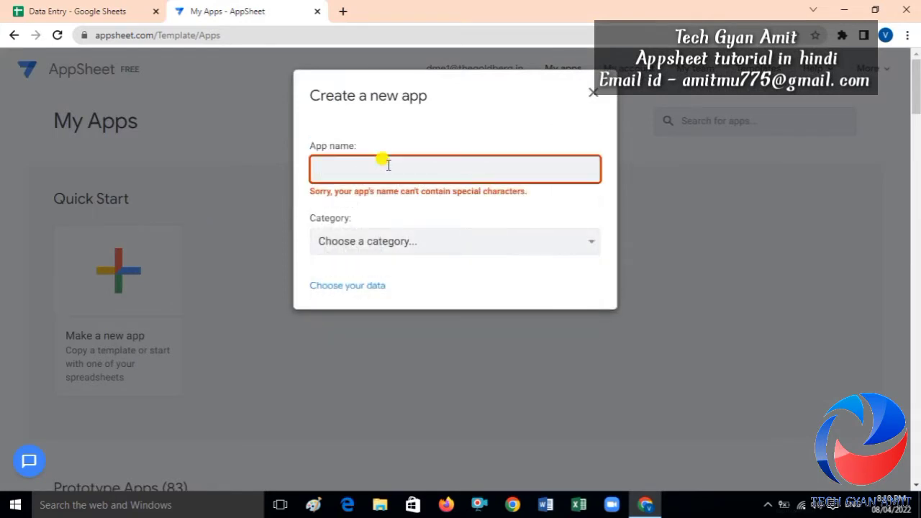
{"action": "type", "text": "SecurityFilter"}
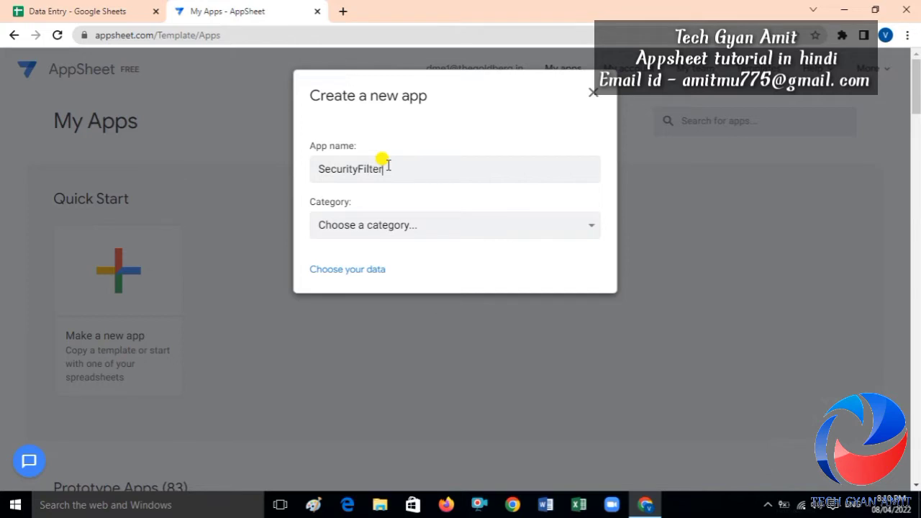
{"action": "left_click", "coordinate": [374, 221]}
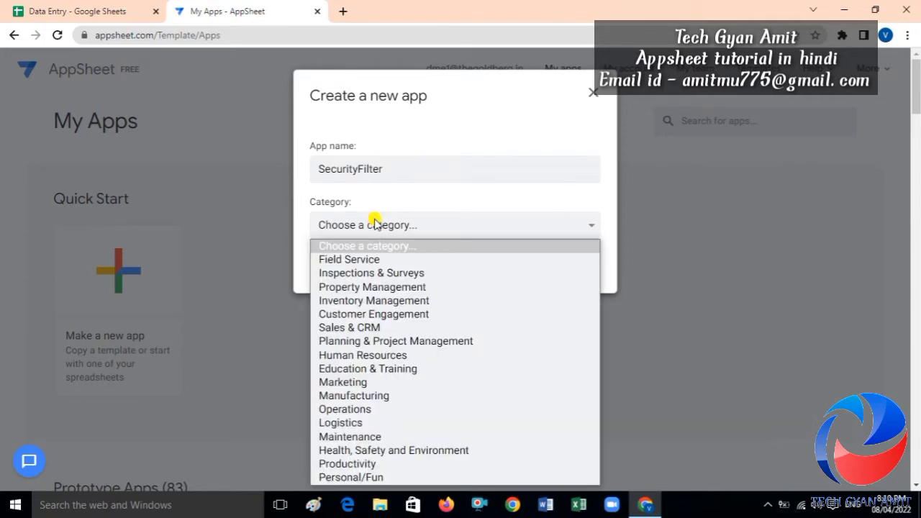
{"action": "left_click", "coordinate": [365, 397]}
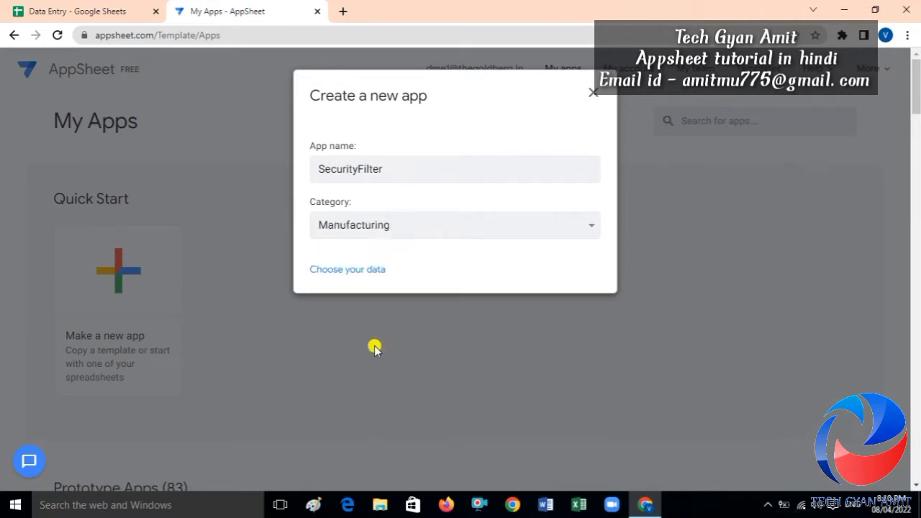
Choose the Data Entry spreadsheet from Google Drive as the app's data.
{"action": "left_click", "coordinate": [359, 270]}
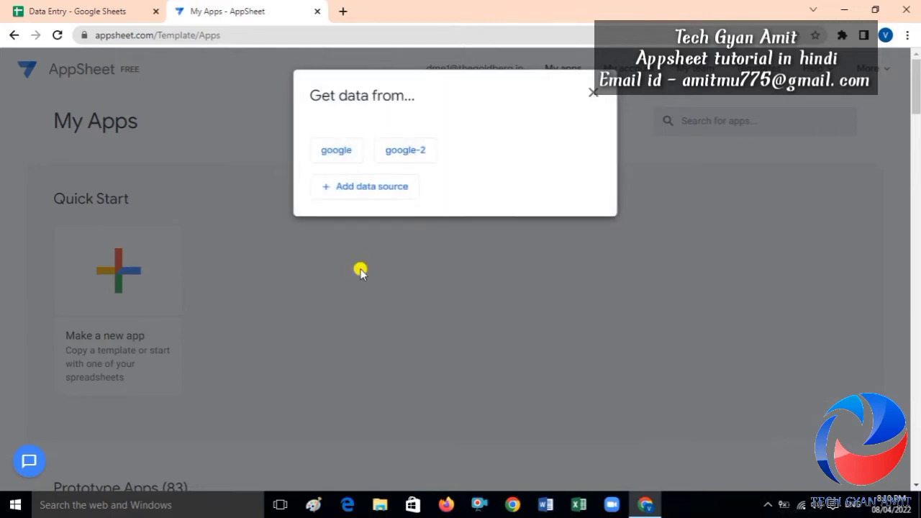
{"action": "left_click", "coordinate": [337, 151]}
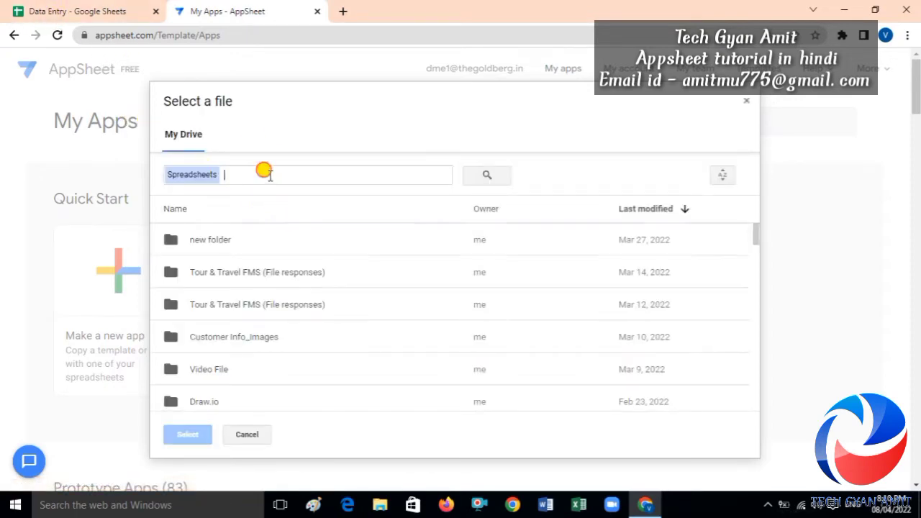
{"action": "type", "text": "data E"}
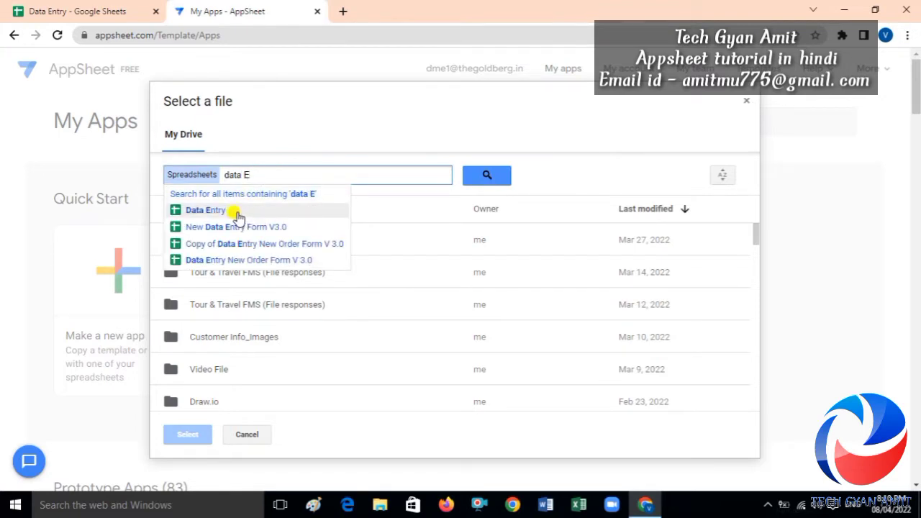
{"action": "left_click", "coordinate": [237, 213]}
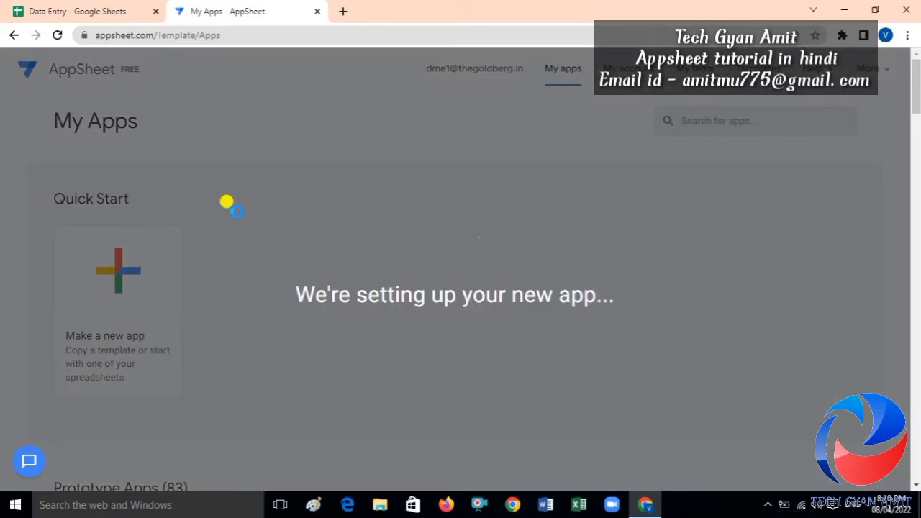
Wait for the SecurityFilter app to build, checking the Data Entry sheet meanwhile.
{"action": "left_click", "coordinate": [79, 13]}
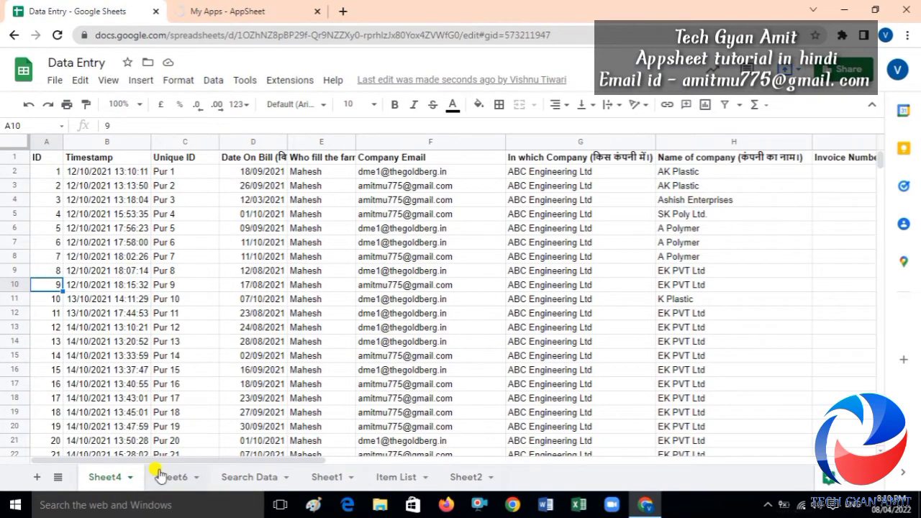
{"action": "left_click", "coordinate": [234, 12]}
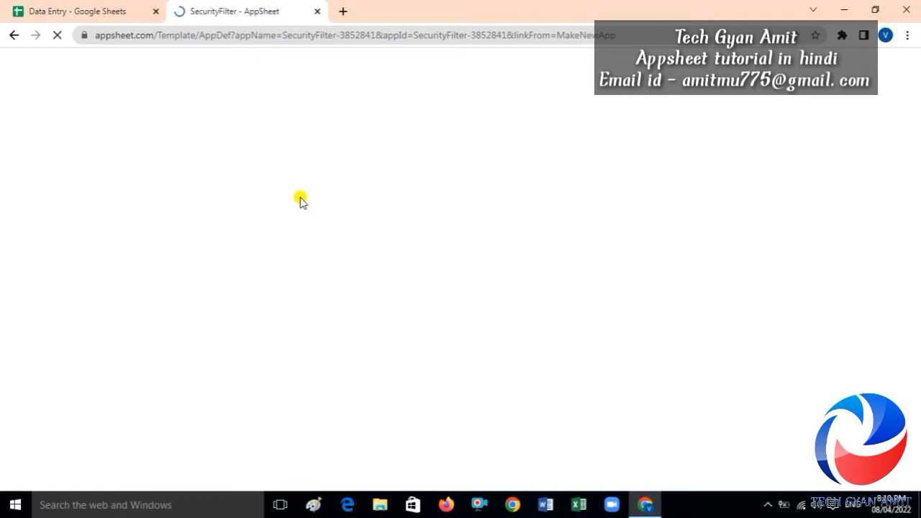
{"action": "left_click", "coordinate": [115, 11]}
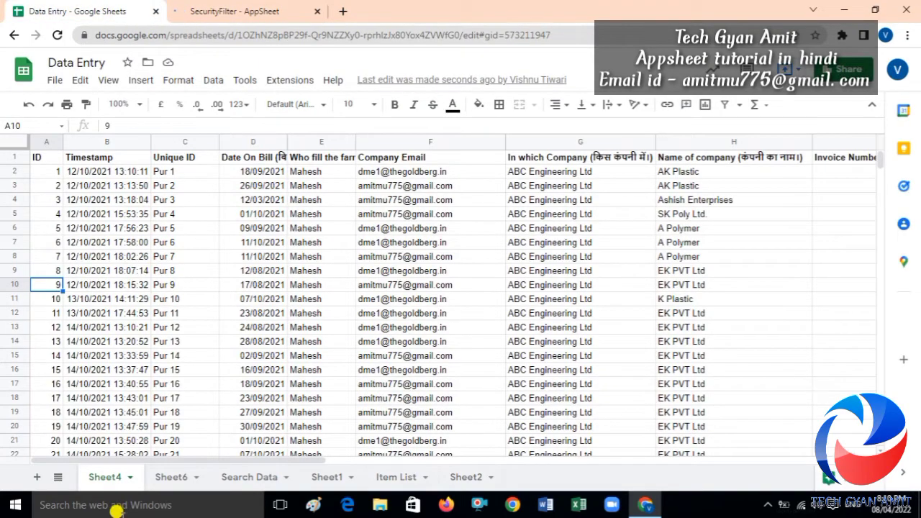
{"action": "left_click", "coordinate": [238, 9]}
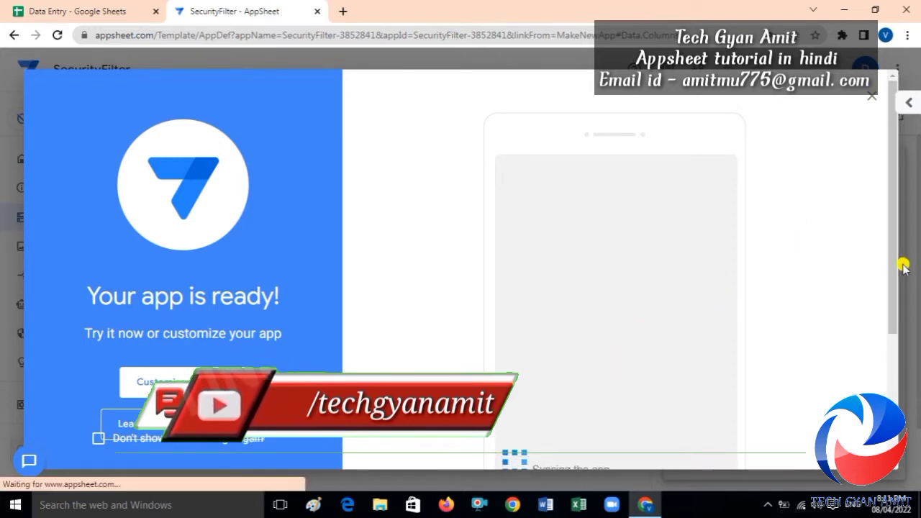
Close the 'Your app is ready!' message and open Sheet4's column definitions.
{"action": "left_click_drag", "start_coordinate": [894, 263], "coordinate": [898, 191]}
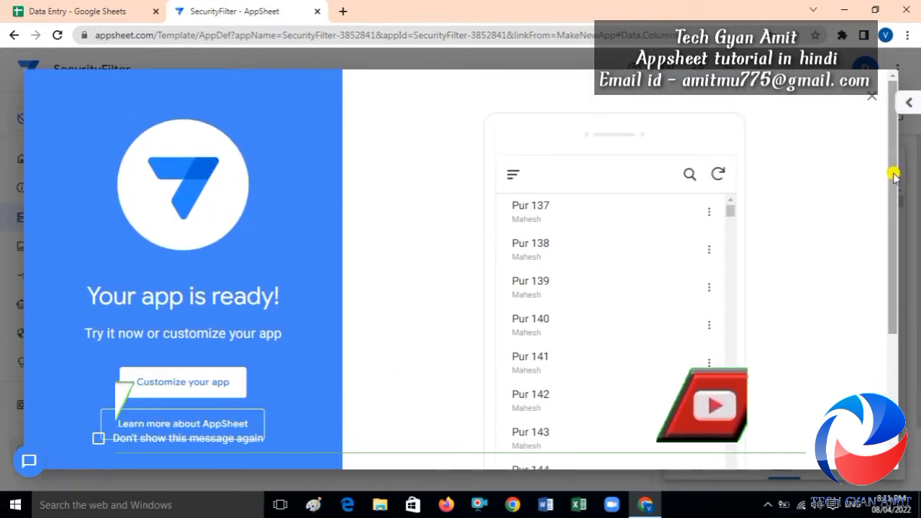
{"action": "left_click", "coordinate": [868, 99]}
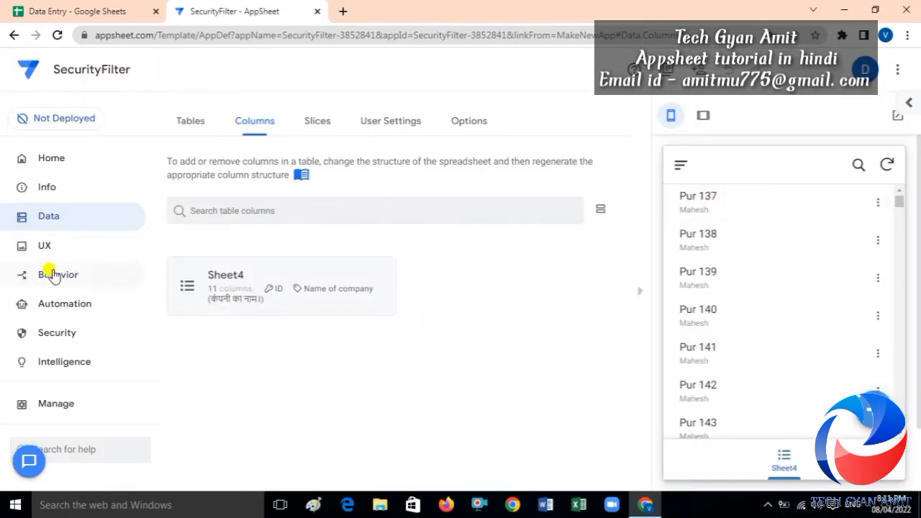
{"action": "left_click", "coordinate": [199, 283]}
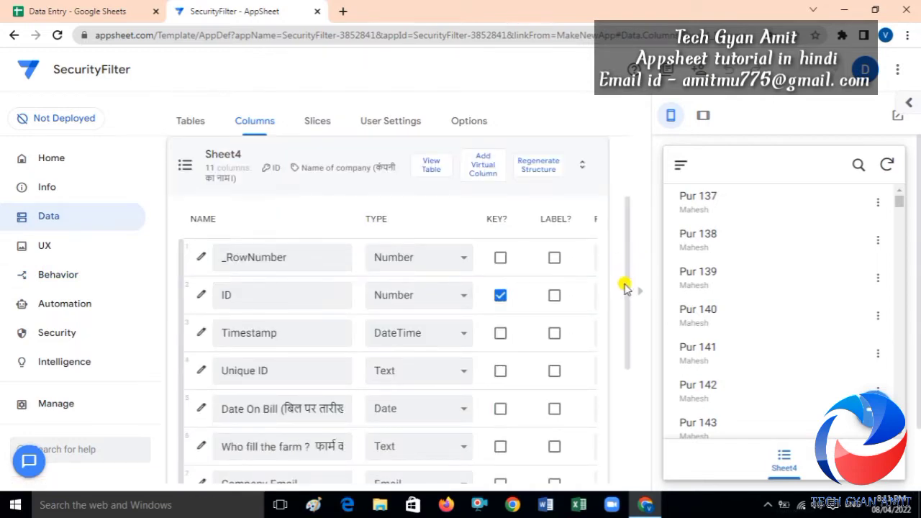
Scroll through Sheet4's columns, then move to the app's UX Views page.
{"action": "scroll", "coordinate": [628, 295], "scroll_direction": "down", "scroll_amount": 1}
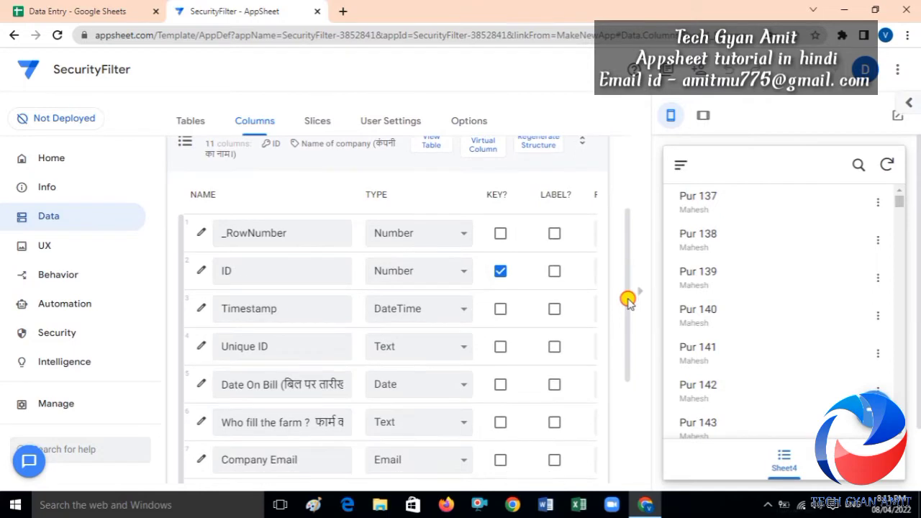
{"action": "left_click_drag", "start_coordinate": [628, 303], "coordinate": [623, 387]}
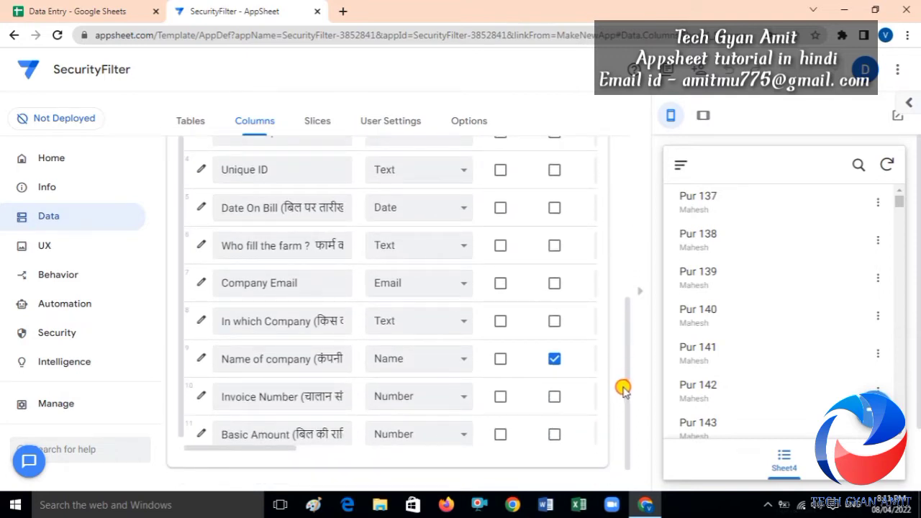
{"action": "left_click_drag", "start_coordinate": [623, 387], "coordinate": [621, 407]}
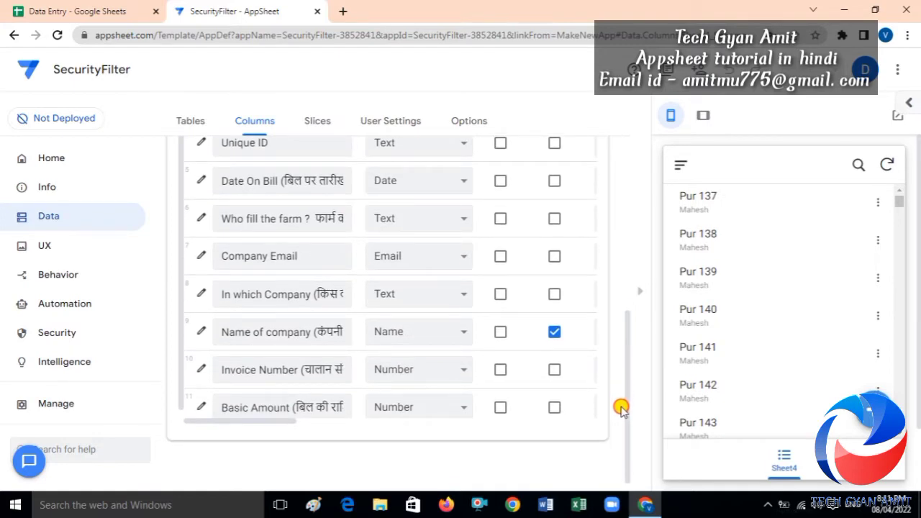
{"action": "left_click_drag", "start_coordinate": [621, 407], "coordinate": [627, 191]}
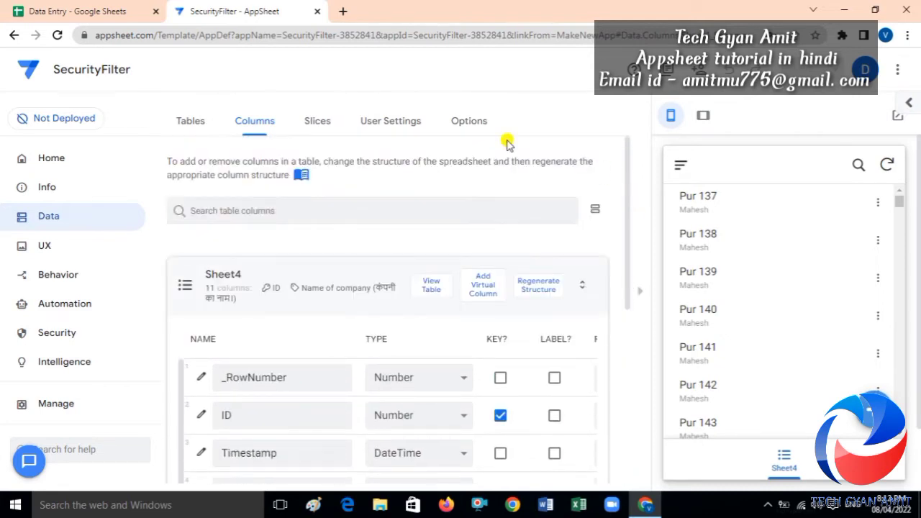
{"action": "left_click", "coordinate": [43, 249]}
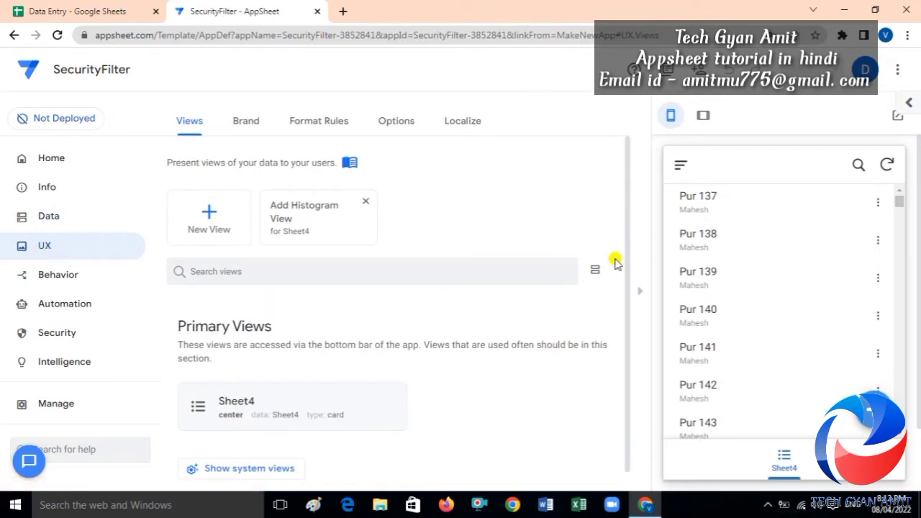
Change the Sheet4 view type to table and scroll down to its View Options.
{"action": "scroll", "coordinate": [627, 277], "scroll_direction": "down", "scroll_amount": 1}
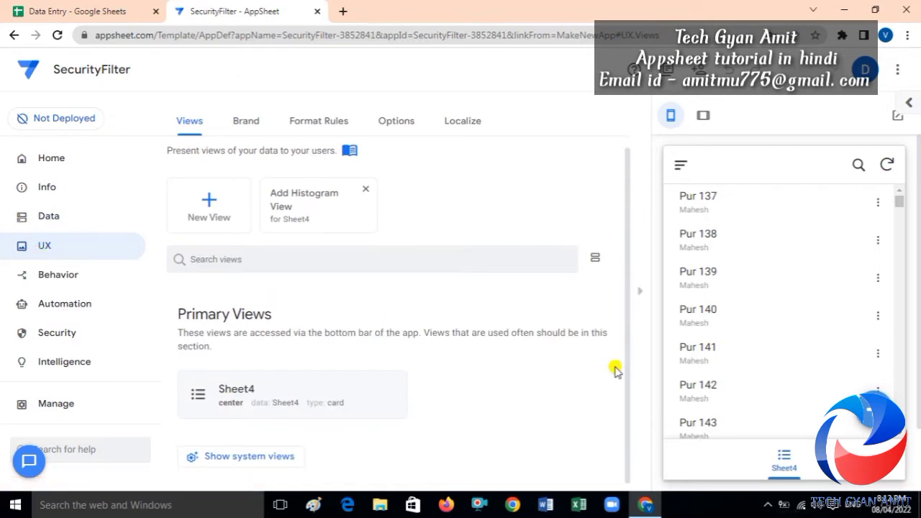
{"action": "left_click", "coordinate": [290, 398]}
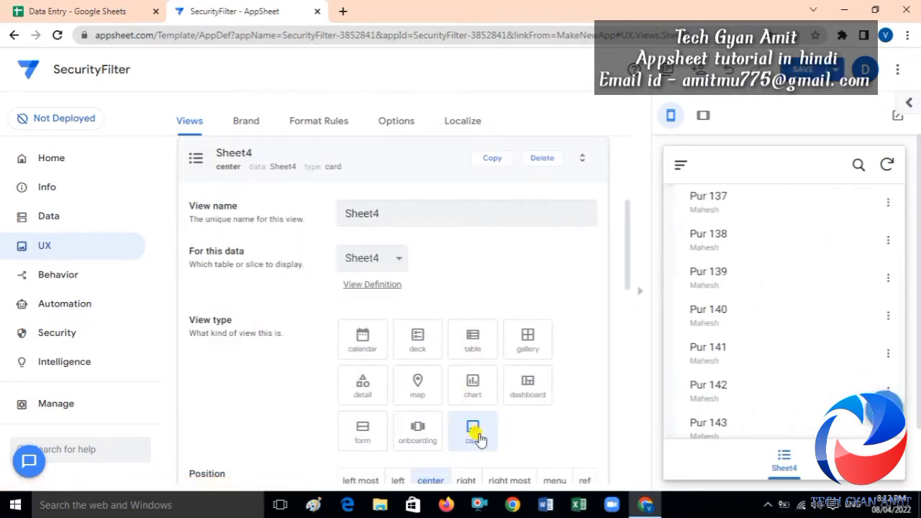
{"action": "left_click", "coordinate": [472, 339]}
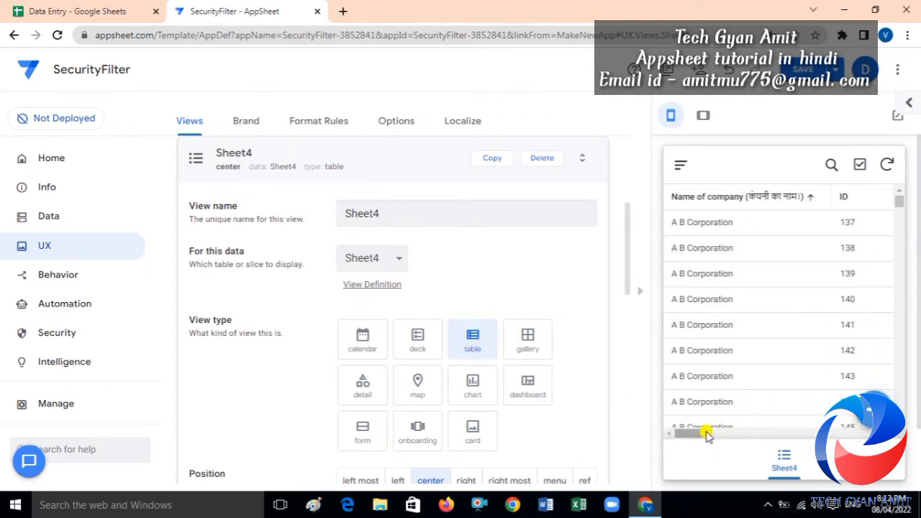
{"action": "left_click_drag", "start_coordinate": [704, 435], "coordinate": [684, 436]}
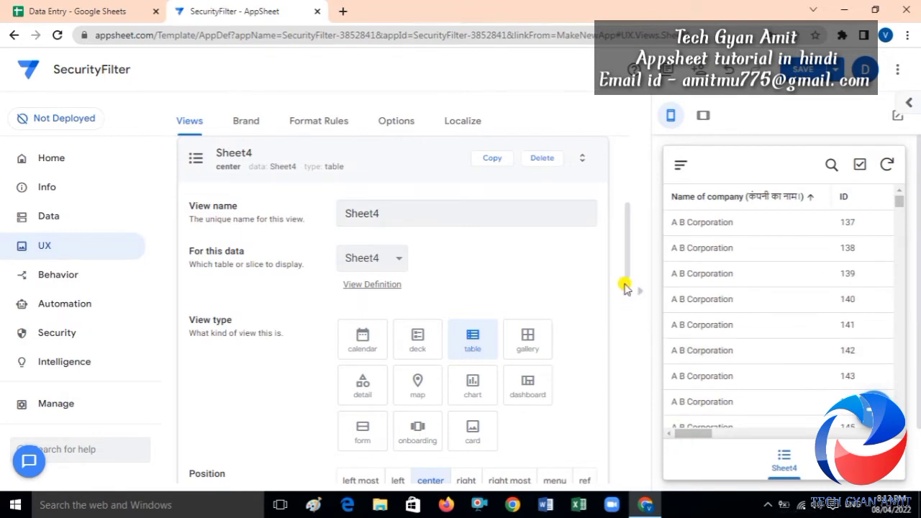
{"action": "left_click_drag", "start_coordinate": [628, 287], "coordinate": [630, 375]}
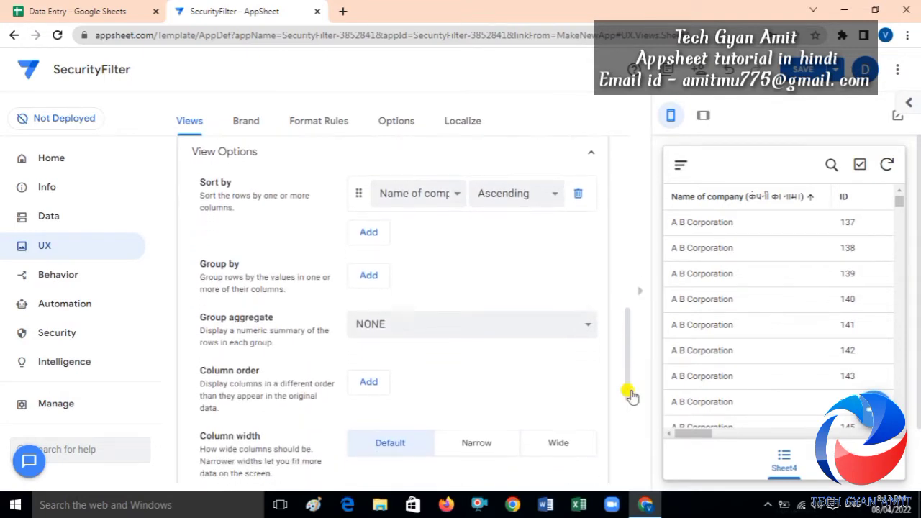
Add an ascending Group by rule on 'In which Company' to Sheet4, then save.
{"action": "left_click", "coordinate": [363, 276]}
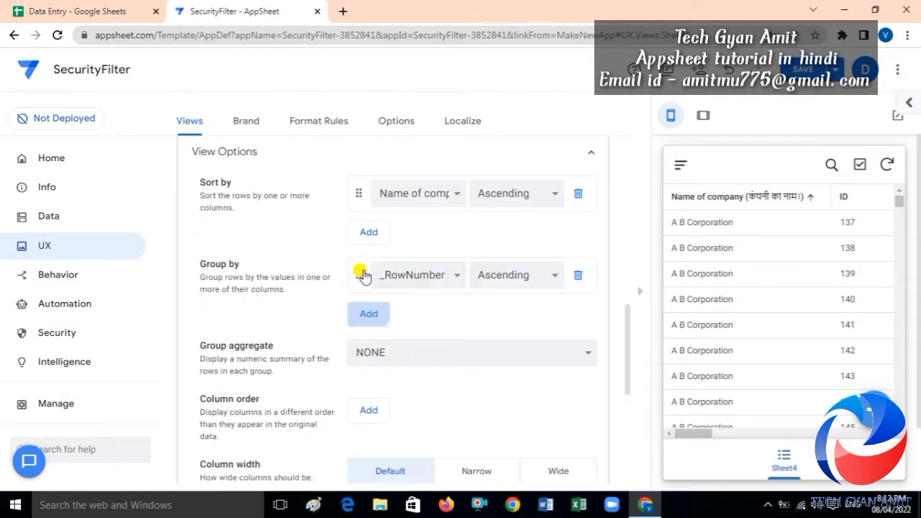
{"action": "left_click", "coordinate": [423, 278]}
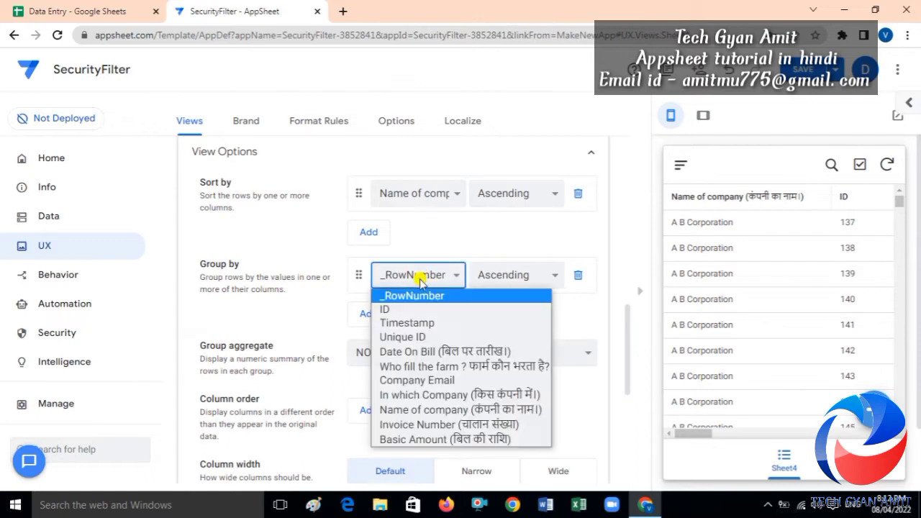
{"action": "left_click", "coordinate": [447, 395]}
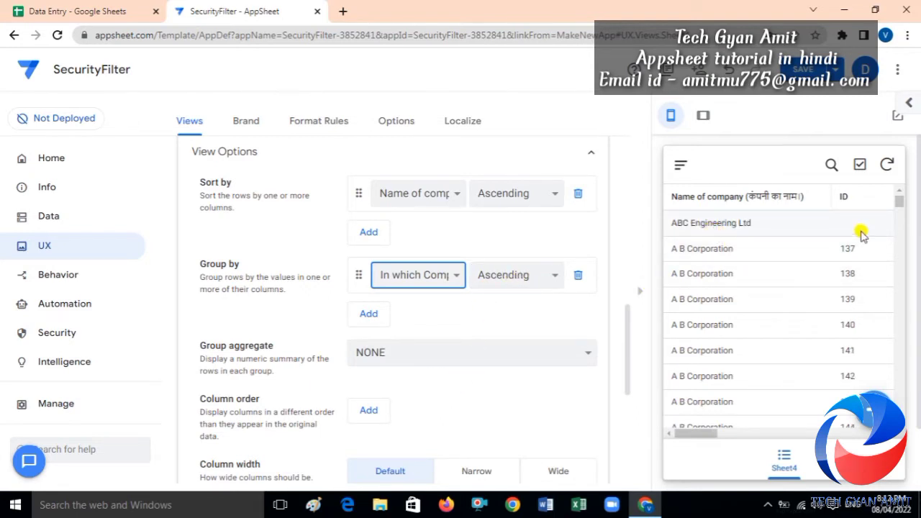
{"action": "mouse_move", "coordinate": [903, 205]}
{"action": "left_mouse_down"}
{"action": "mouse_move", "coordinate": [896, 281]}
{"action": "mouse_move", "coordinate": [892, 187]}
{"action": "mouse_move", "coordinate": [889, 195]}
{"action": "left_mouse_up"}
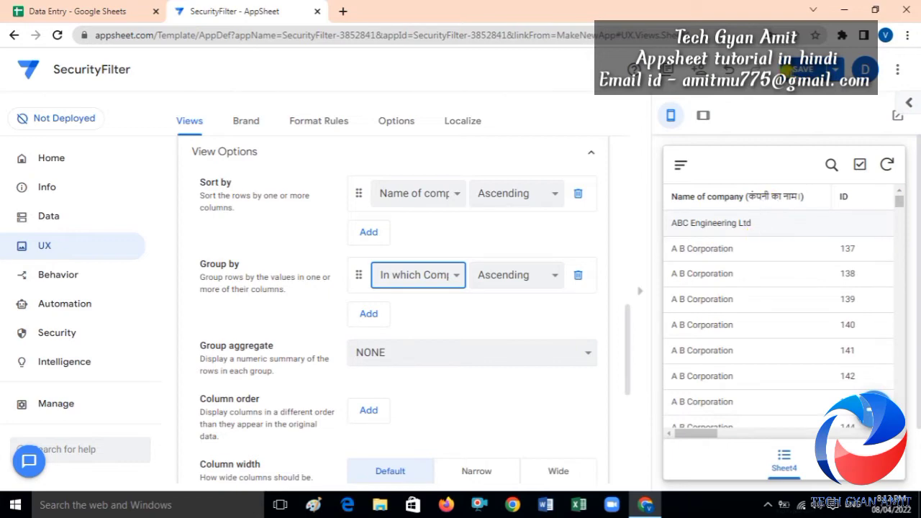
{"action": "left_click", "coordinate": [791, 69]}
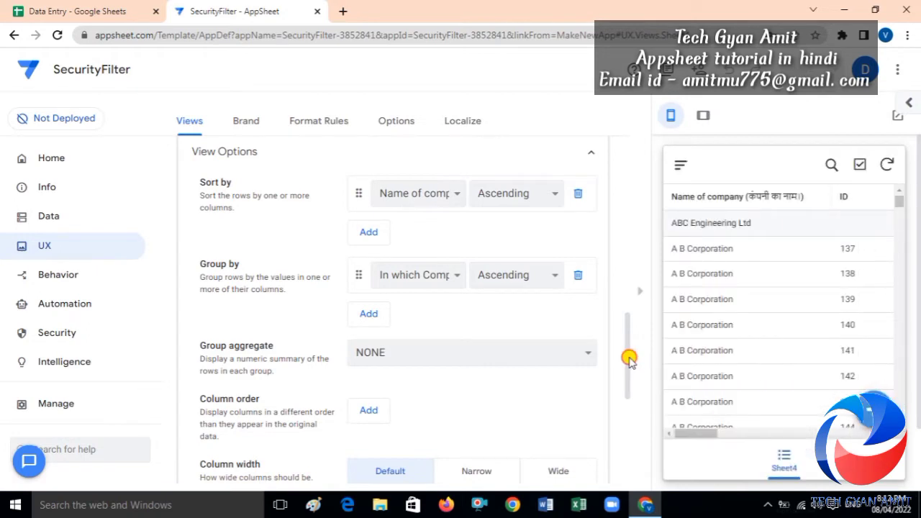
{"action": "left_click_drag", "start_coordinate": [629, 360], "coordinate": [631, 211]}
Collapse the Sheet4 view card to return to the primary views list.
{"action": "left_click", "coordinate": [335, 260]}
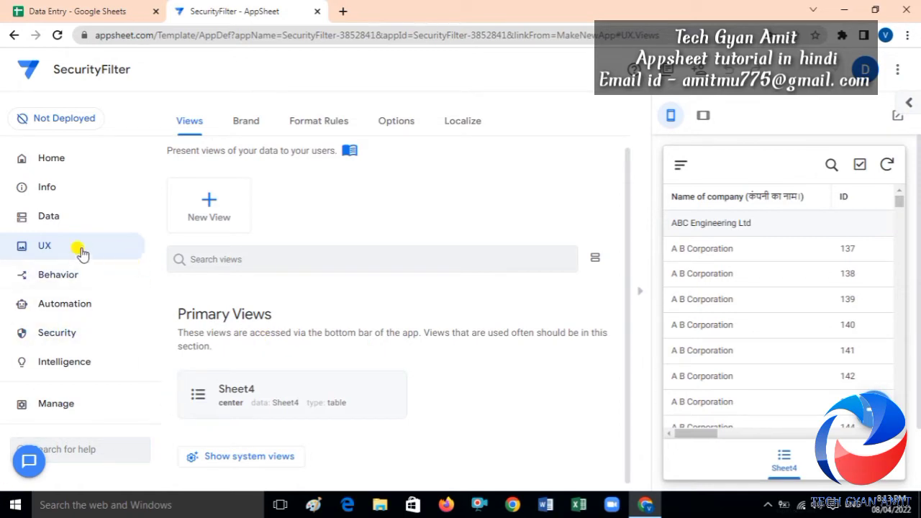
Check Sheet4's table security section, then view the required Google sign-in settings.
{"action": "left_click", "coordinate": [72, 225]}
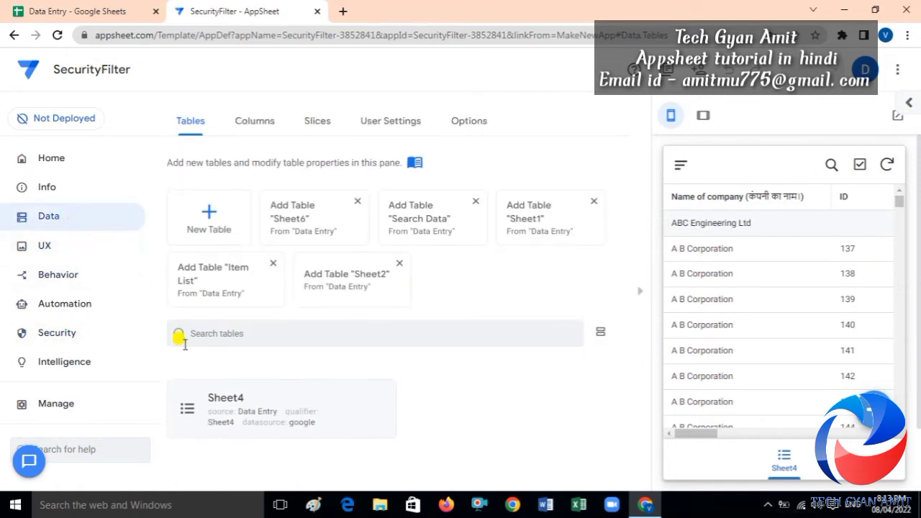
{"action": "left_click", "coordinate": [225, 415]}
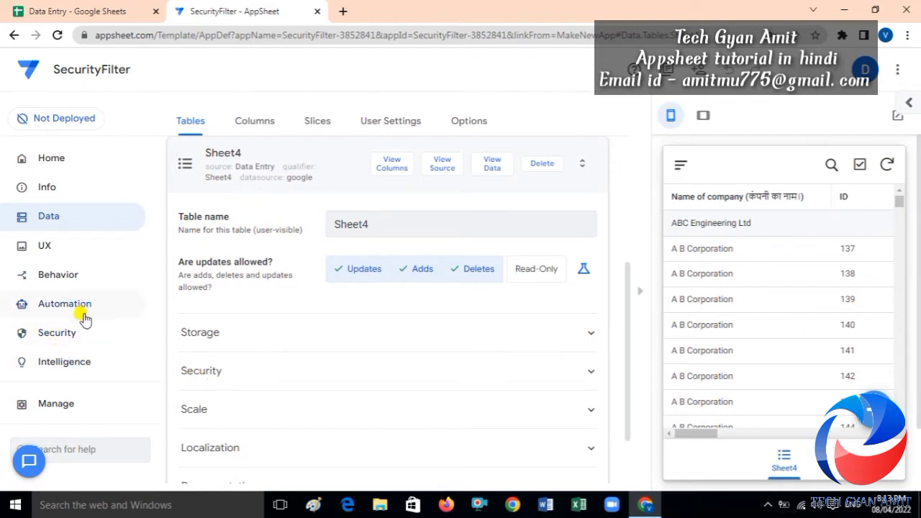
{"action": "left_click", "coordinate": [200, 381]}
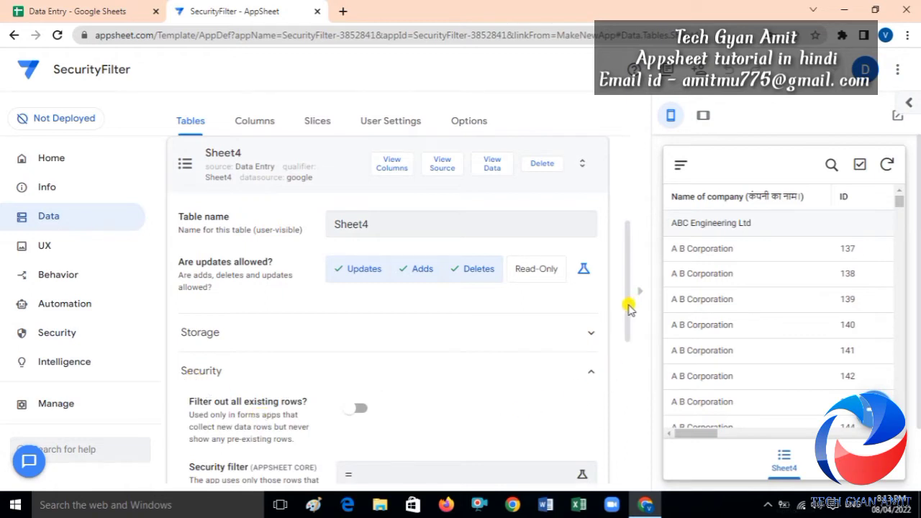
{"action": "left_click_drag", "start_coordinate": [628, 308], "coordinate": [630, 381]}
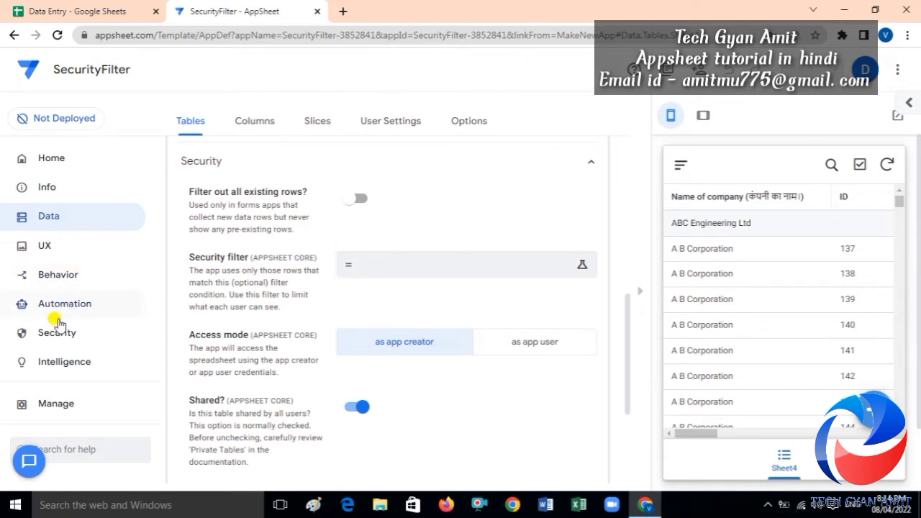
{"action": "left_click", "coordinate": [62, 340]}
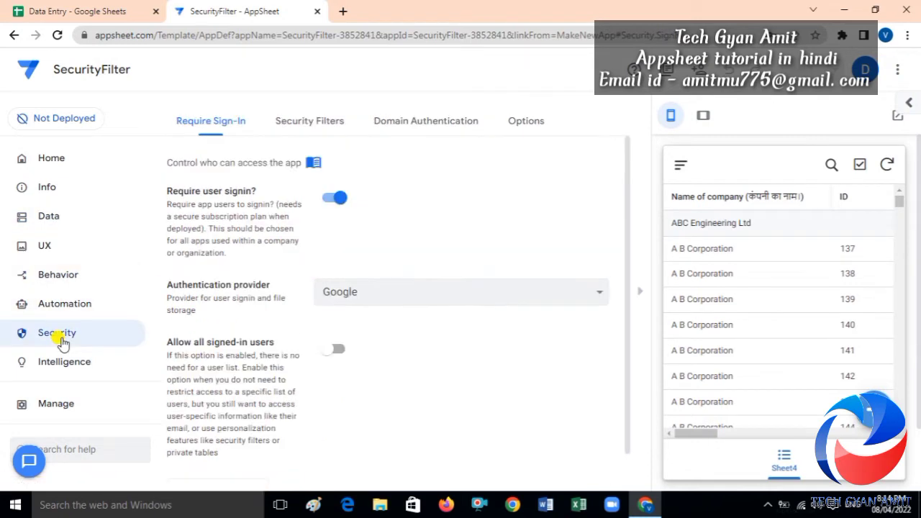
Show Sheet4's empty security filter, then go to the Data Entry spreadsheet.
{"action": "left_click", "coordinate": [321, 124]}
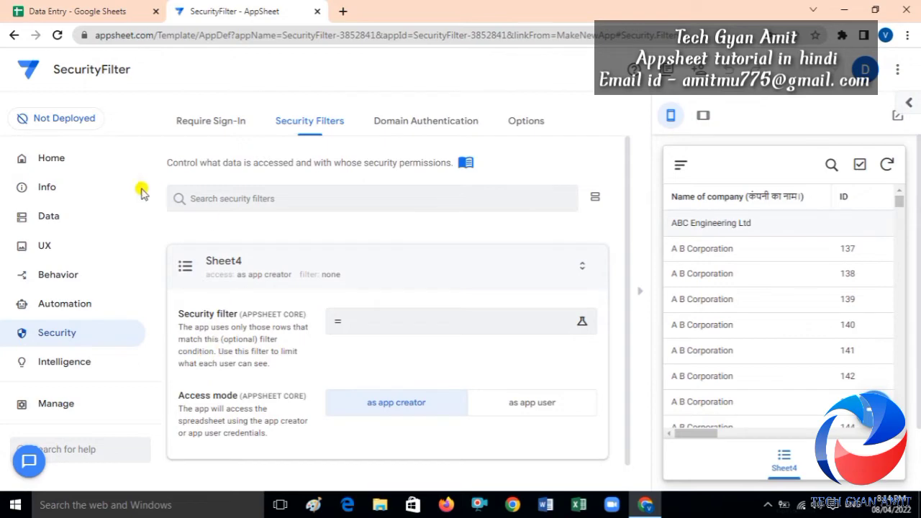
{"action": "left_click", "coordinate": [74, 11]}
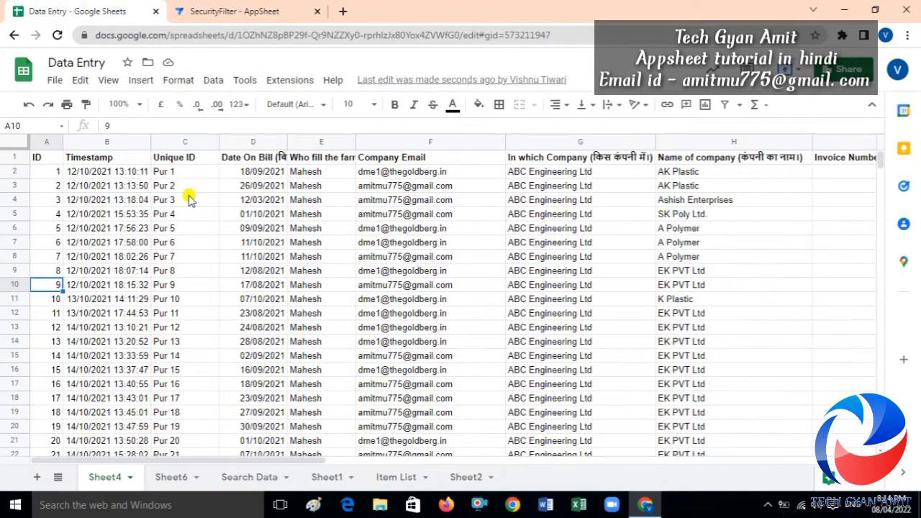
Inspect Company Email cells F2, F6, F10 and F9, then return to the SecurityFilter app.
{"action": "left_click", "coordinate": [420, 171]}
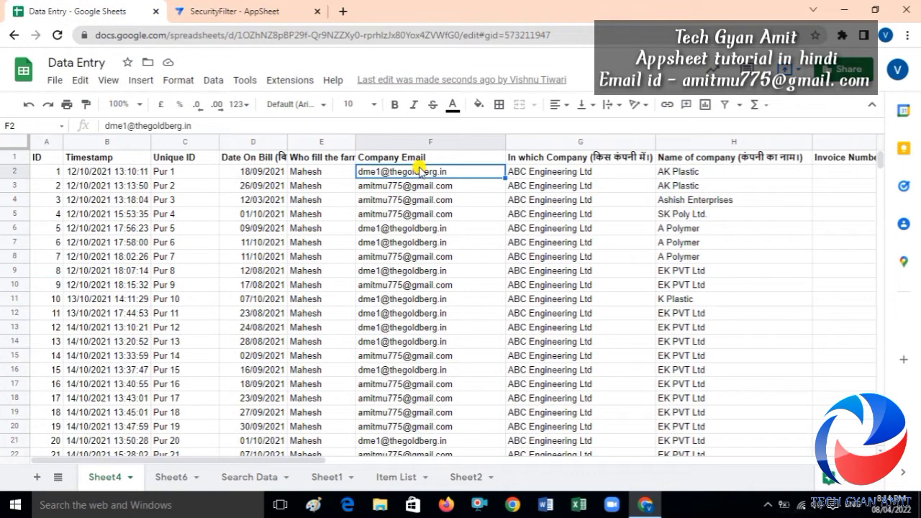
{"action": "left_click", "coordinate": [435, 229]}
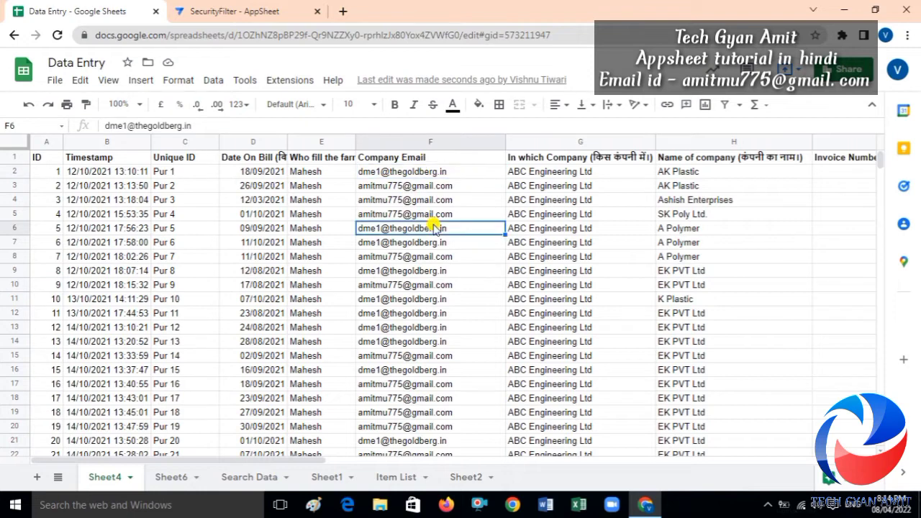
{"action": "left_click", "coordinate": [394, 286]}
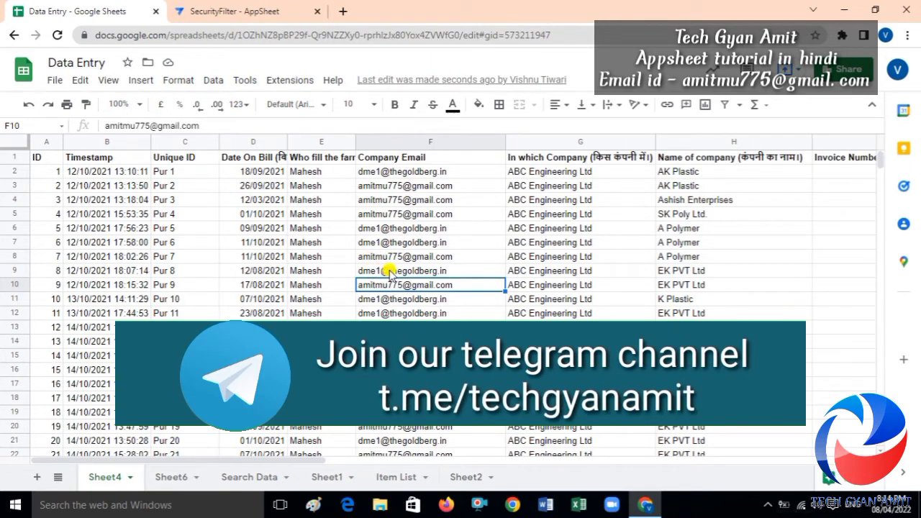
{"action": "left_click", "coordinate": [389, 272]}
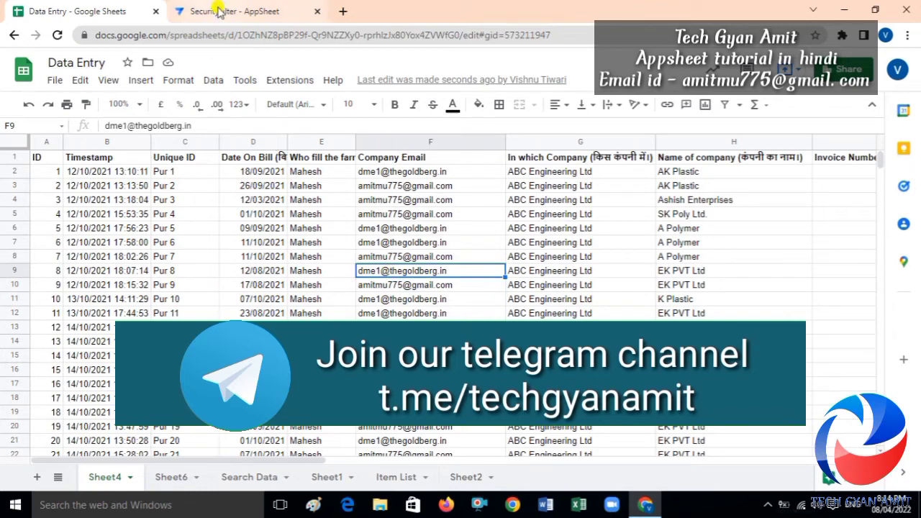
{"action": "left_click", "coordinate": [219, 12]}
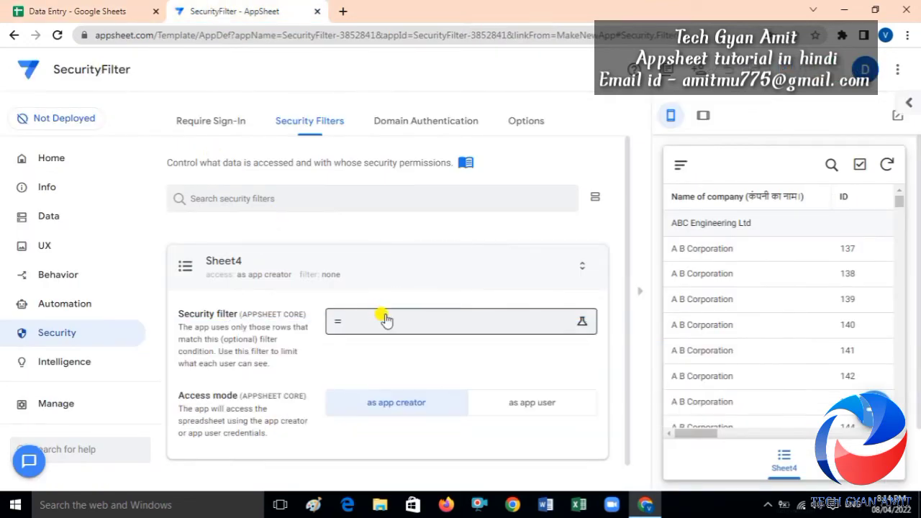
{"action": "left_click", "coordinate": [386, 320]}
{"action": "left_click", "coordinate": [387, 320]}
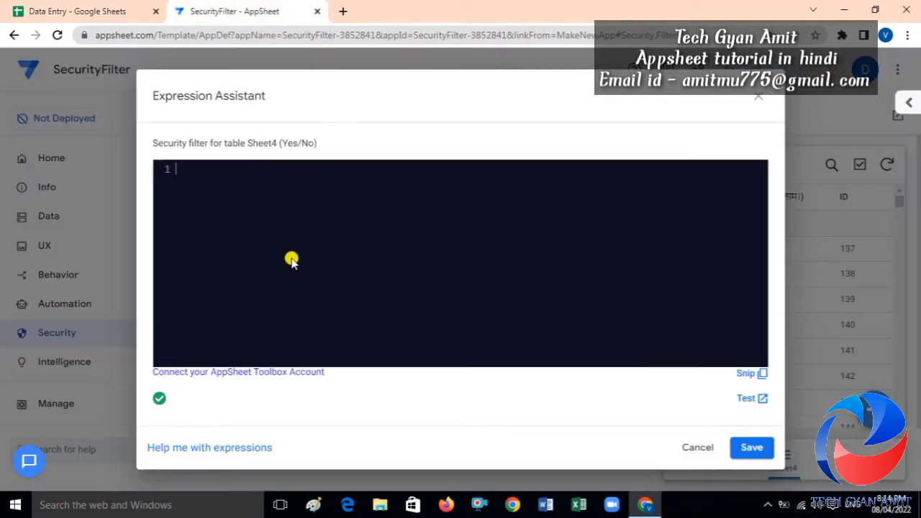
{"action": "type", "text": "uSER"}
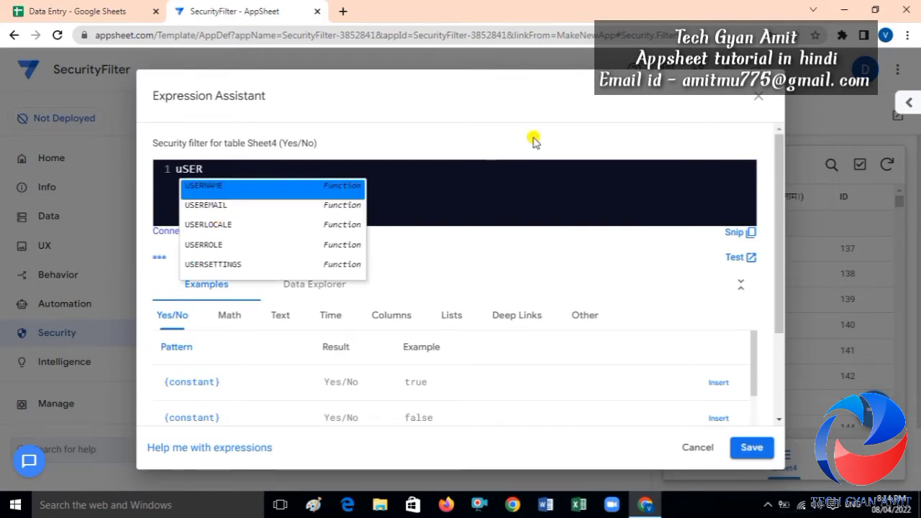
{"action": "left_click", "coordinate": [761, 99]}
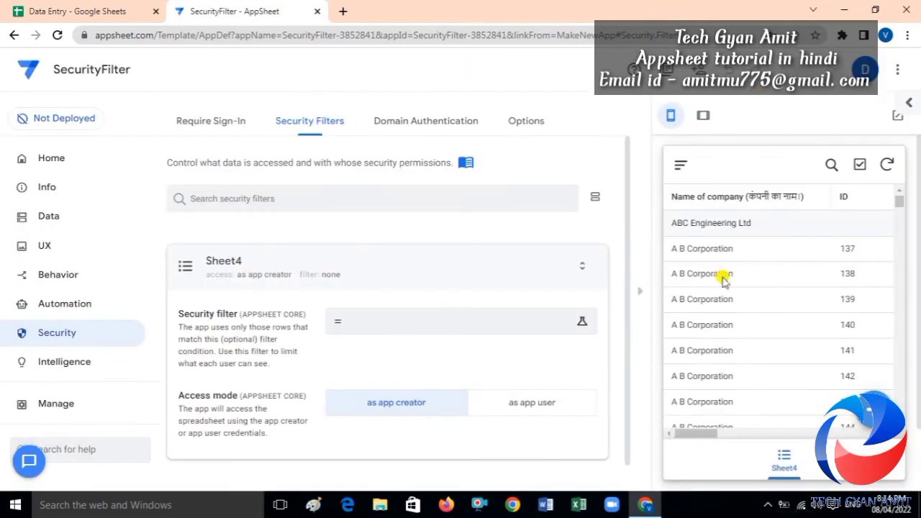
{"action": "left_click_drag", "start_coordinate": [704, 434], "coordinate": [697, 416]}
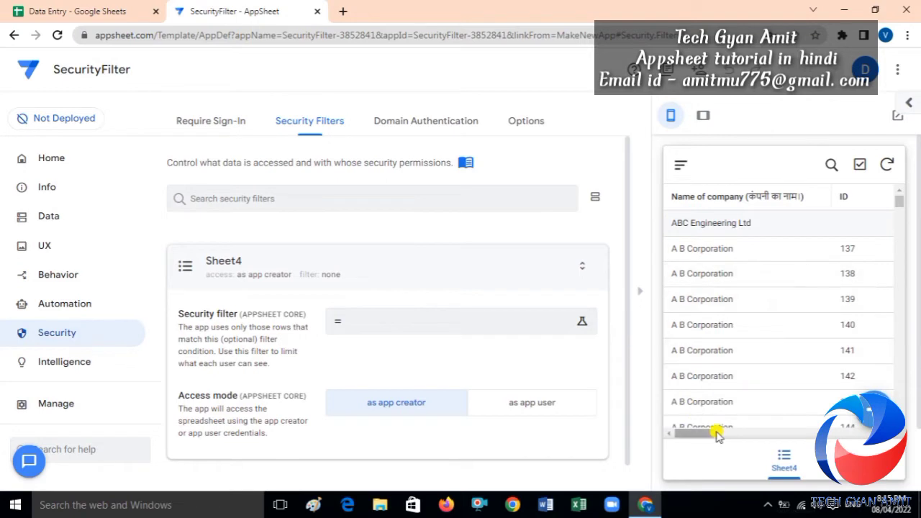
{"action": "left_click_drag", "start_coordinate": [709, 436], "coordinate": [886, 397]}
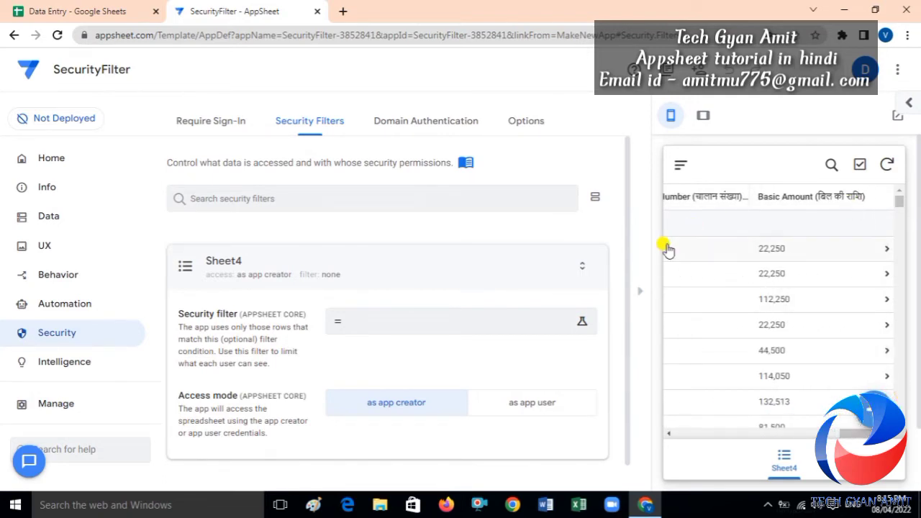
Add Company Email as the first entry in the Sheet4 view's column order.
{"action": "left_click", "coordinate": [47, 247]}
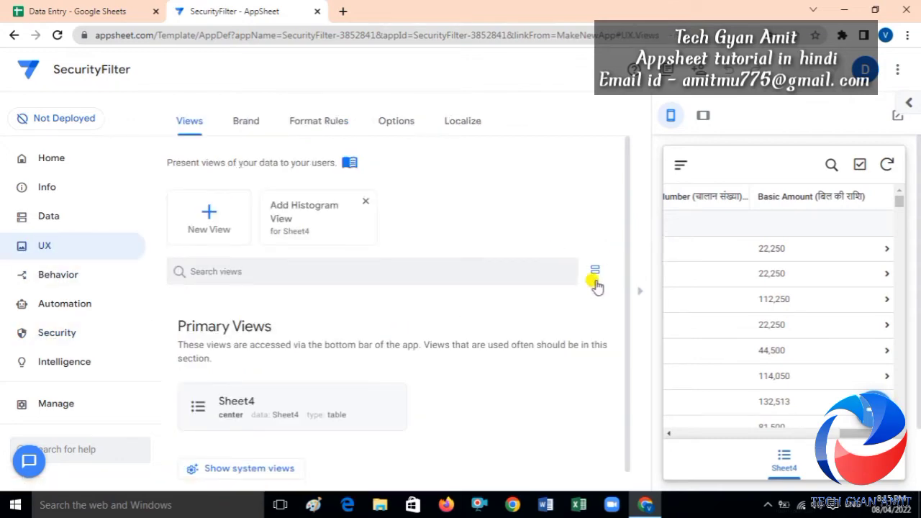
{"action": "scroll", "coordinate": [626, 297], "scroll_direction": "down", "scroll_amount": 1}
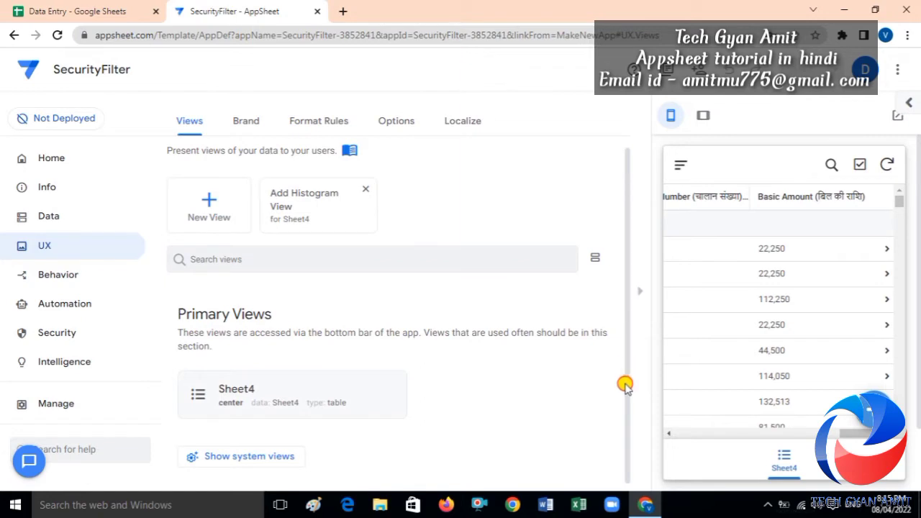
{"action": "left_click", "coordinate": [223, 388]}
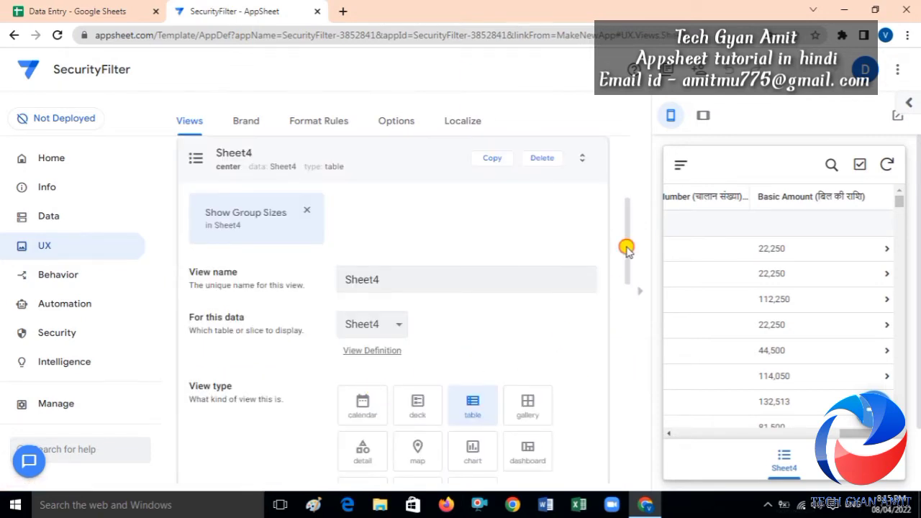
{"action": "left_click_drag", "start_coordinate": [625, 248], "coordinate": [624, 410]}
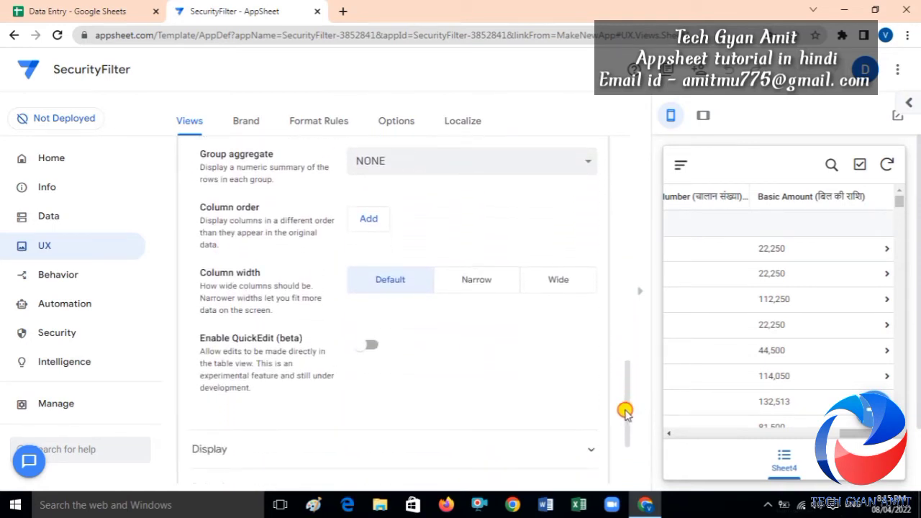
{"action": "left_click", "coordinate": [369, 219]}
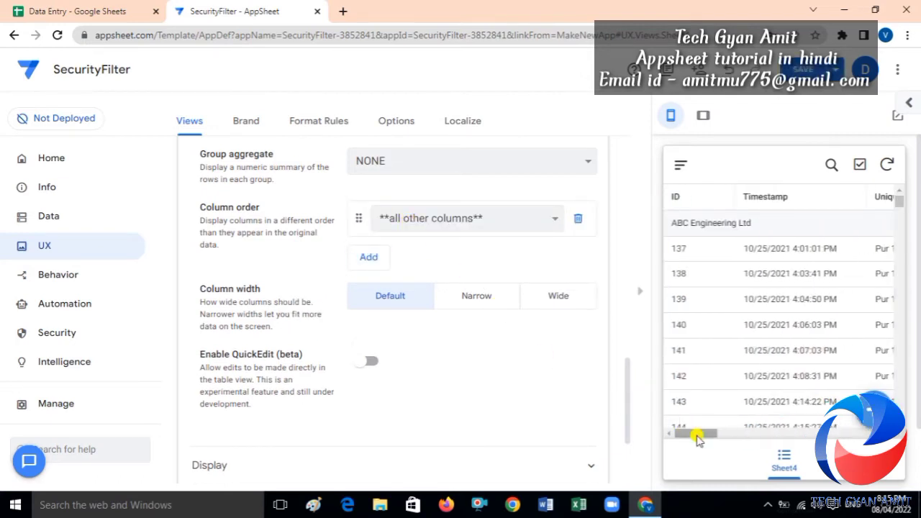
{"action": "left_click_drag", "start_coordinate": [693, 437], "coordinate": [661, 403]}
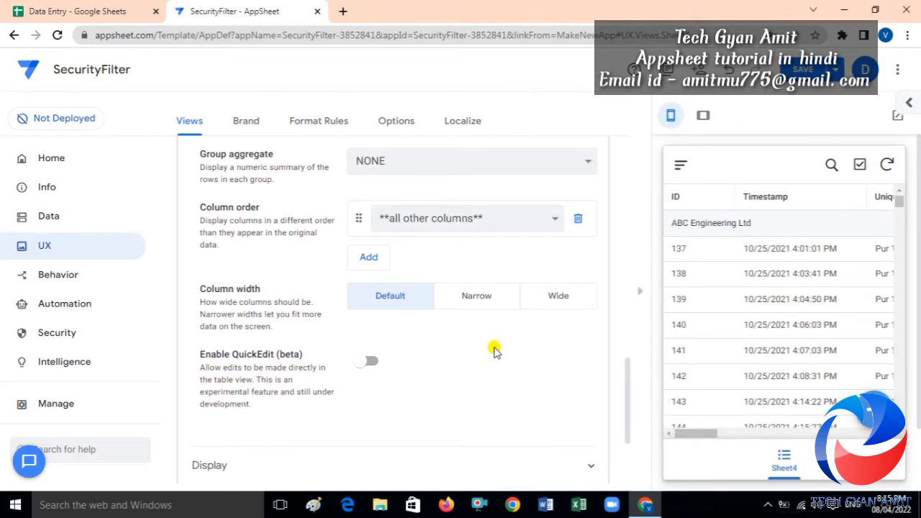
{"action": "left_click", "coordinate": [423, 220]}
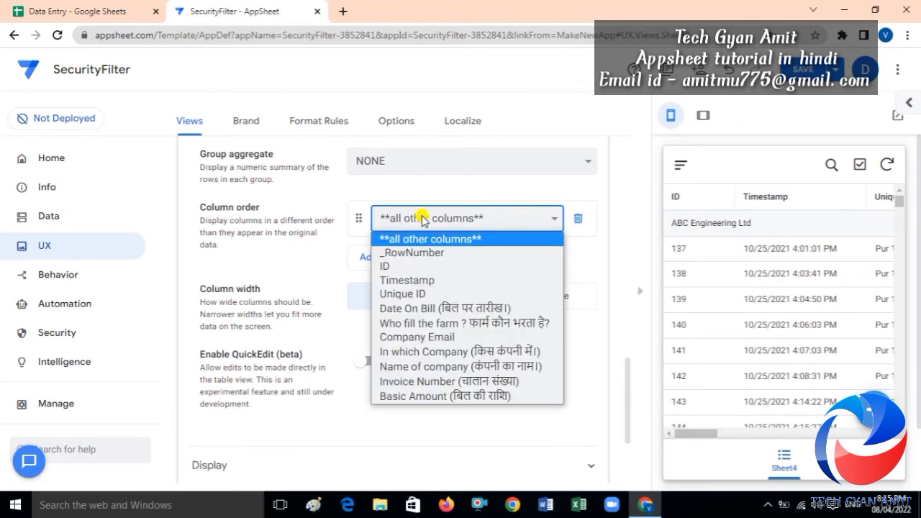
{"action": "left_click", "coordinate": [427, 338]}
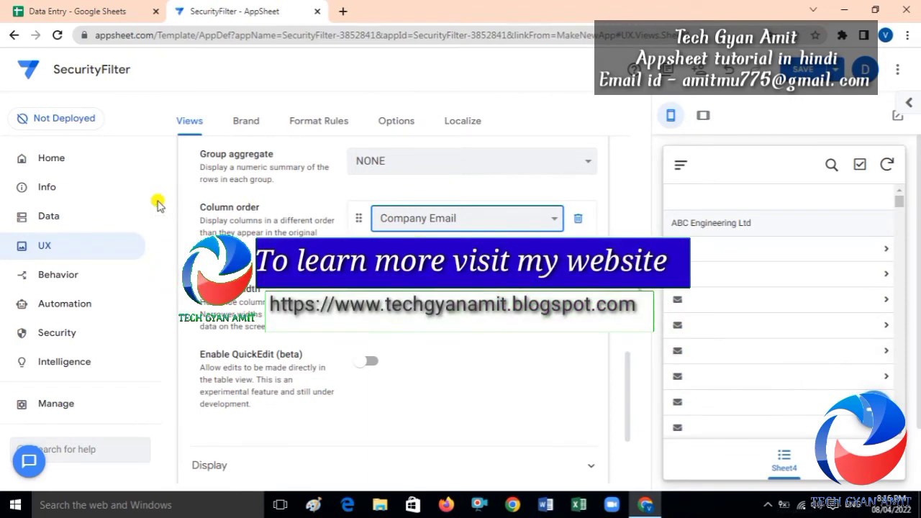
Change the Sheet4 Company Email column type from Email to Text and save.
{"action": "left_click", "coordinate": [47, 214]}
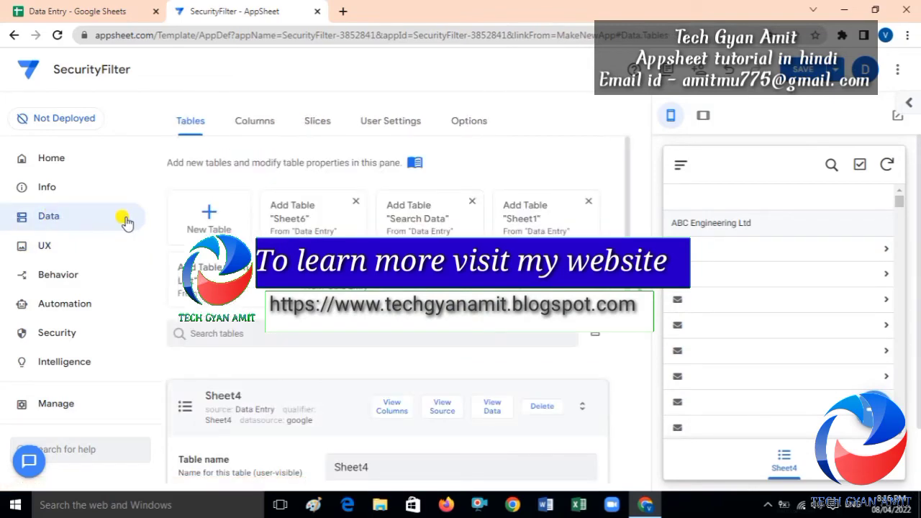
{"action": "left_click", "coordinate": [248, 123]}
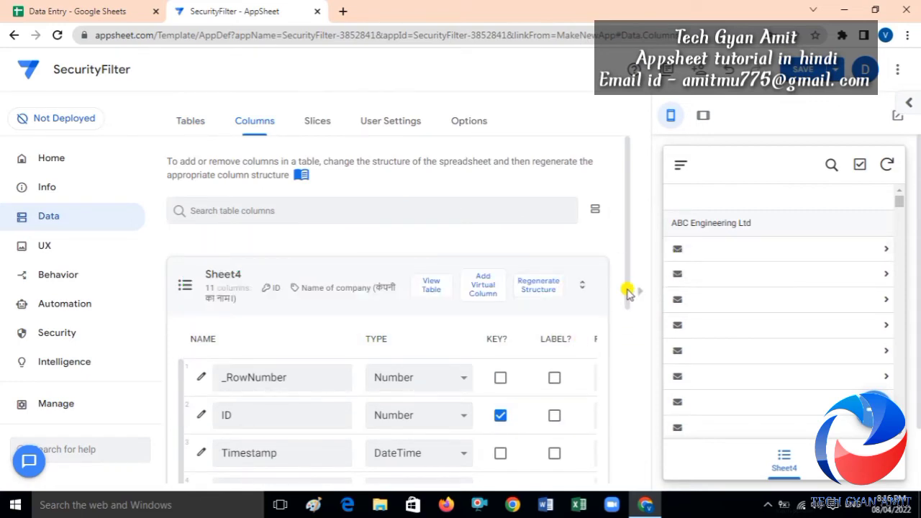
{"action": "left_click_drag", "start_coordinate": [627, 291], "coordinate": [631, 426]}
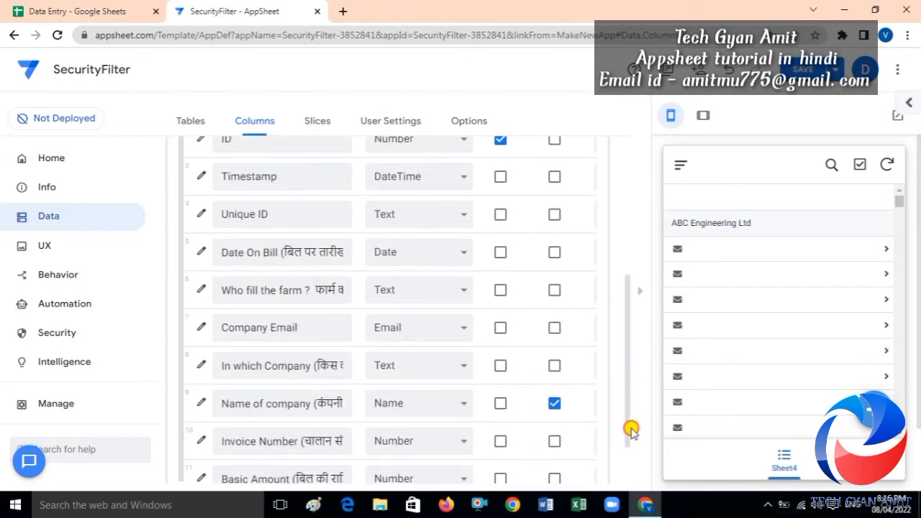
{"action": "left_click", "coordinate": [403, 333]}
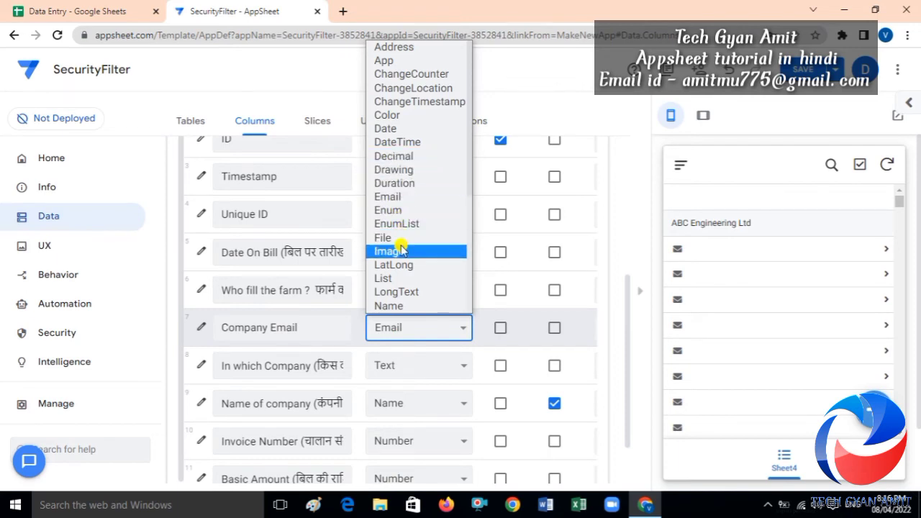
{"action": "key", "text": "t"}
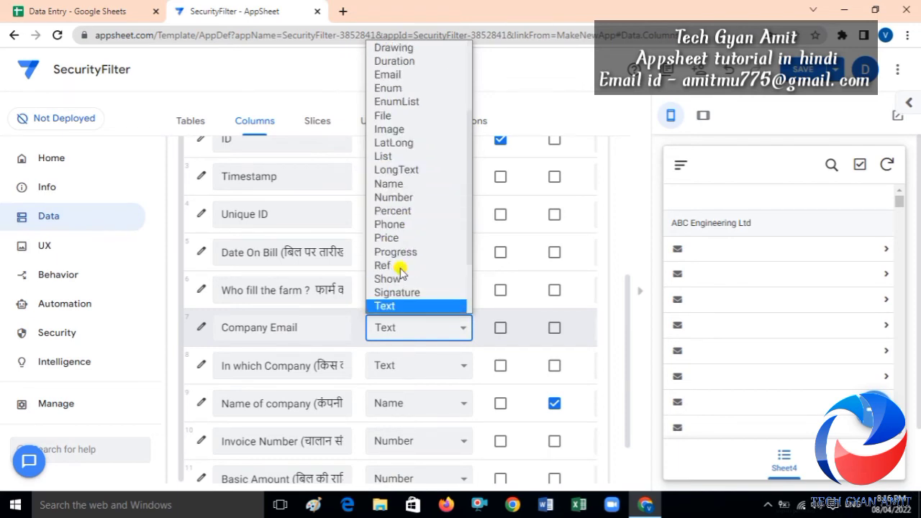
{"action": "left_click", "coordinate": [389, 308]}
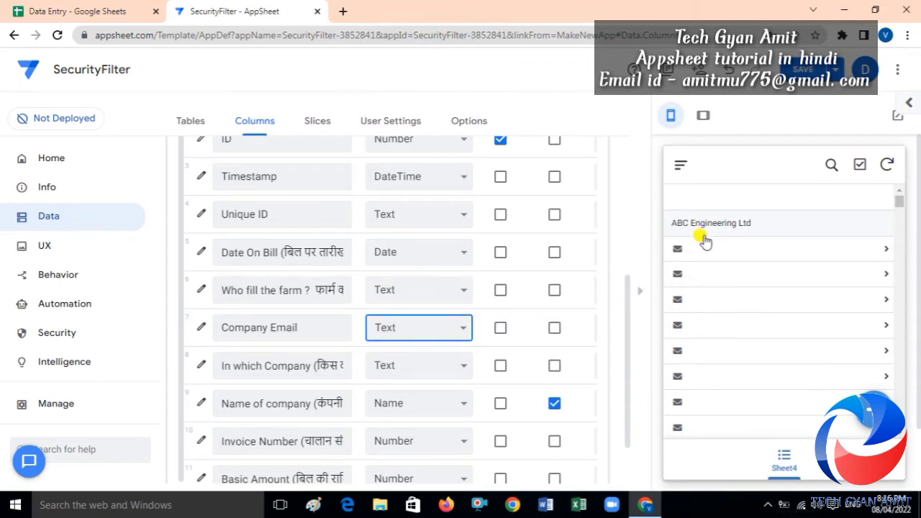
{"action": "left_click", "coordinate": [798, 67]}
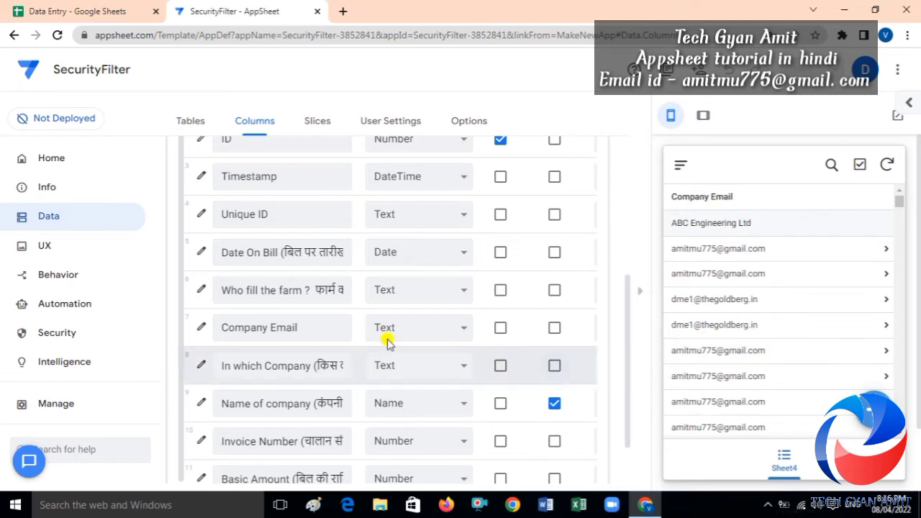
Put all other columns after Company Email in the Sheet4 column order and save the app.
{"action": "left_click", "coordinate": [67, 251]}
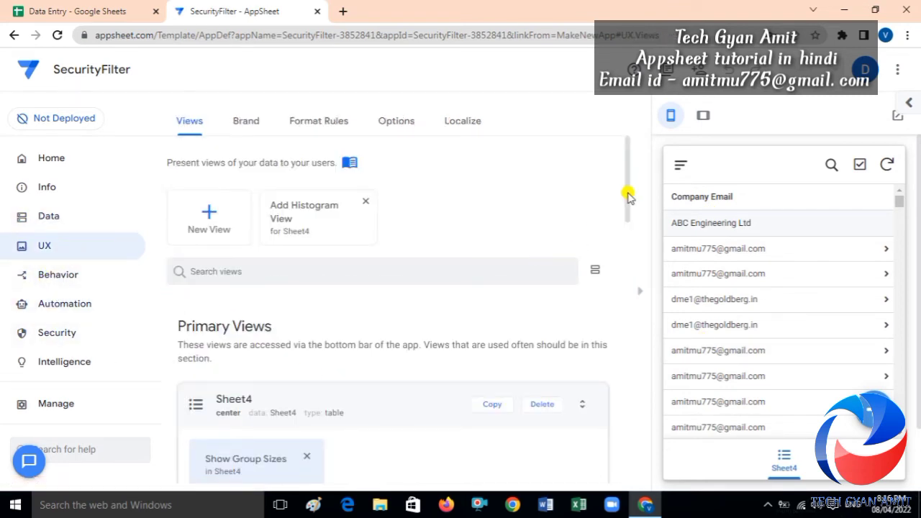
{"action": "left_click_drag", "start_coordinate": [629, 206], "coordinate": [625, 376]}
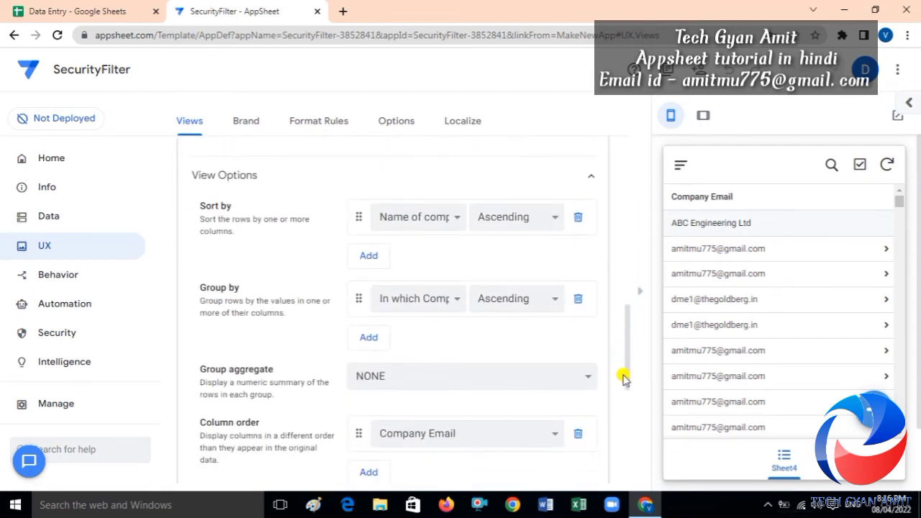
{"action": "left_click", "coordinate": [367, 341]}
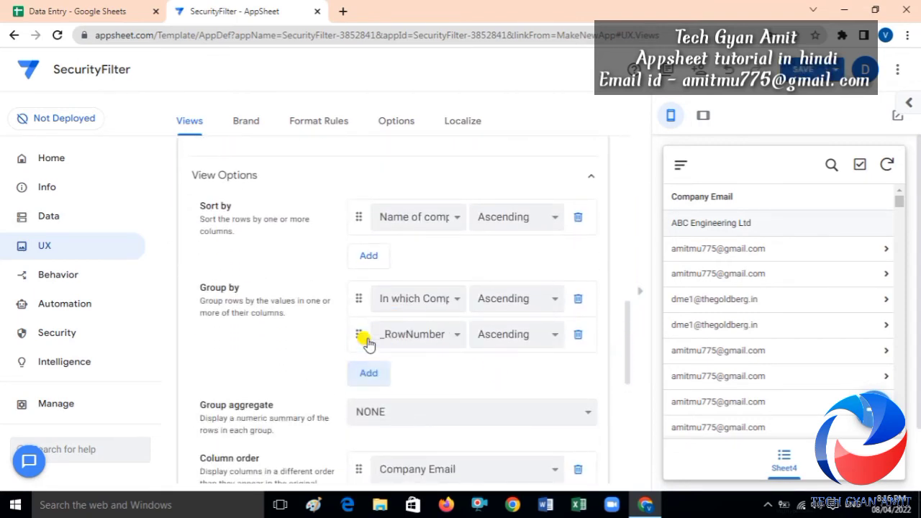
{"action": "left_click", "coordinate": [438, 337]}
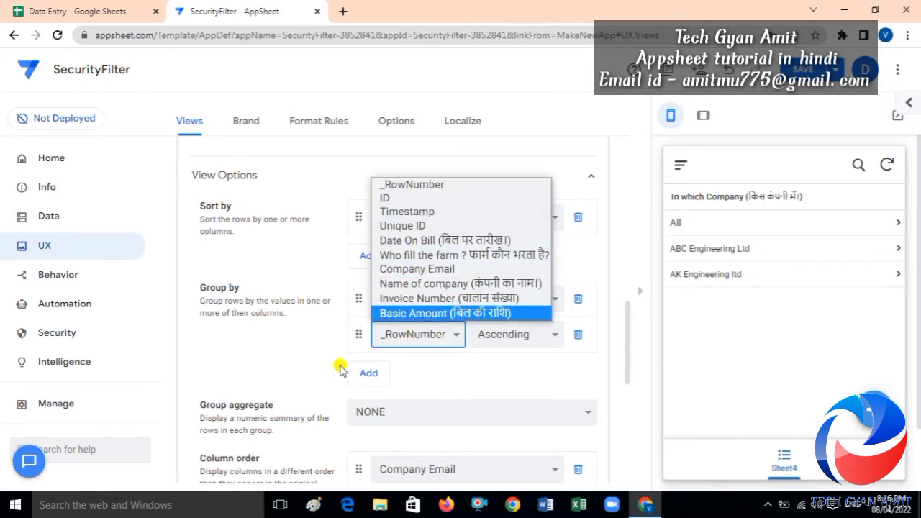
{"action": "left_click", "coordinate": [279, 357]}
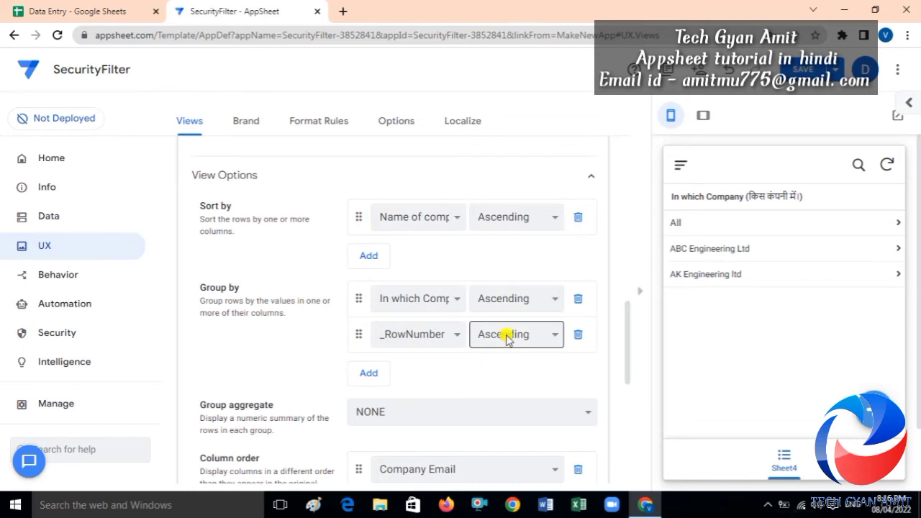
{"action": "left_click", "coordinate": [577, 334]}
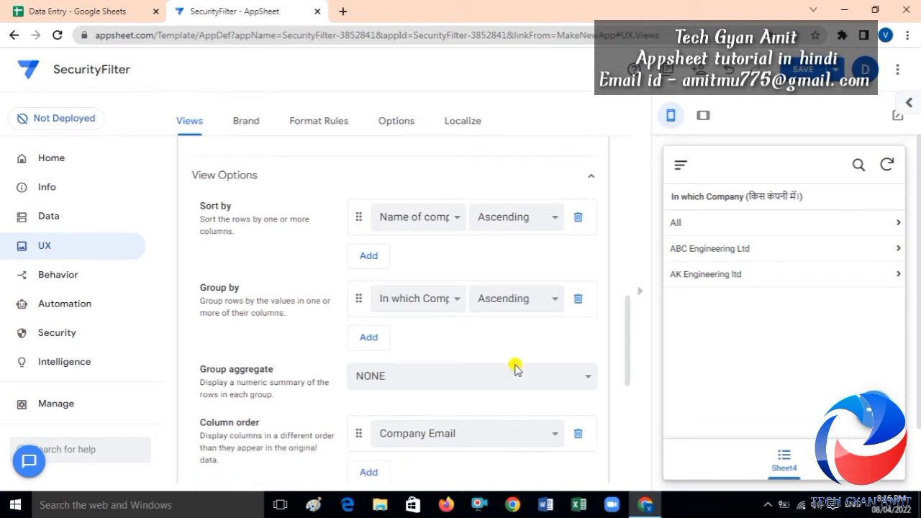
{"action": "left_click", "coordinate": [367, 472]}
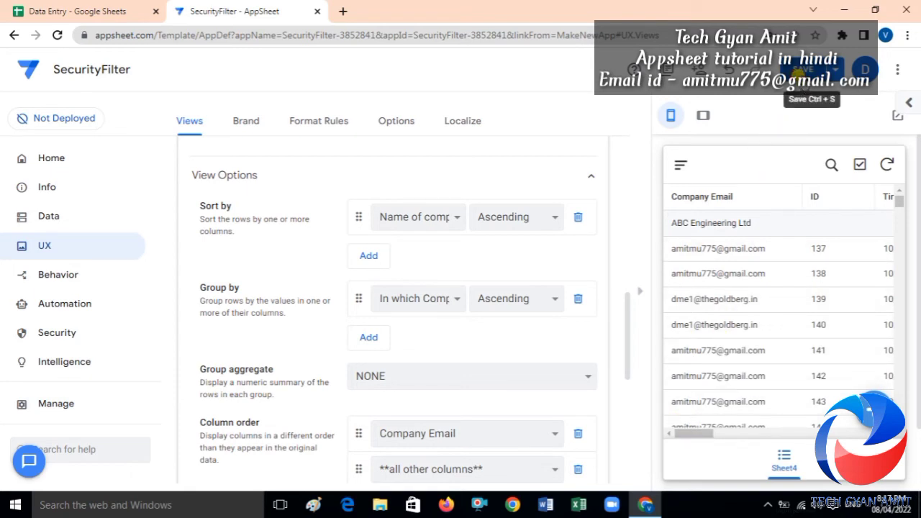
{"action": "left_click", "coordinate": [801, 69]}
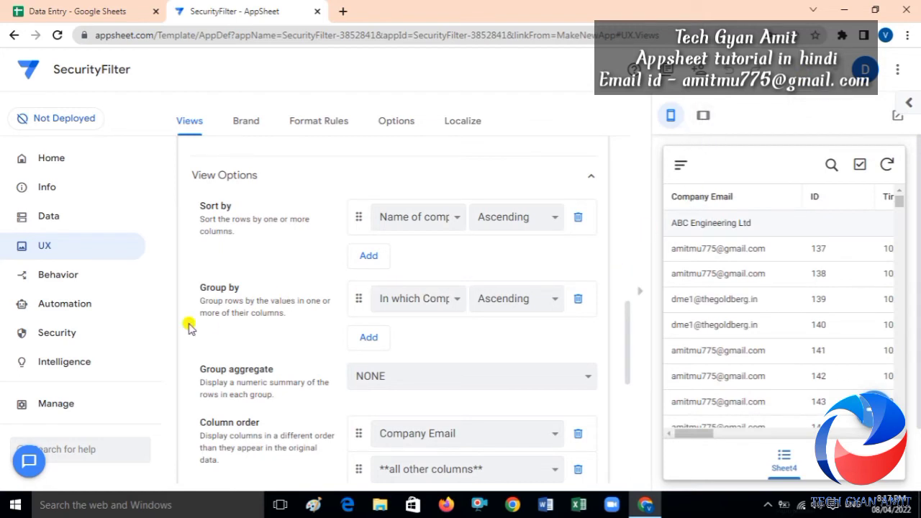
Open the Expression Assistant for the empty Sheet4 security filter under Security settings.
{"action": "left_click", "coordinate": [50, 338]}
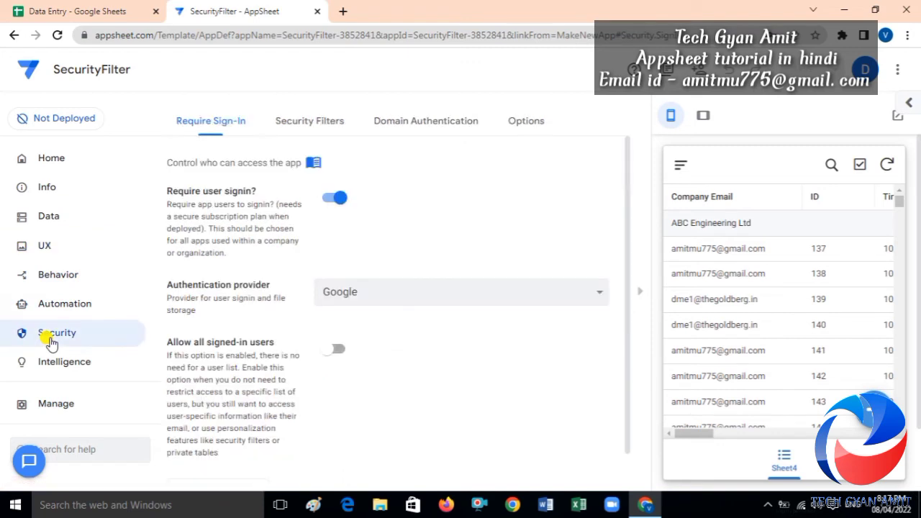
{"action": "left_click", "coordinate": [310, 122]}
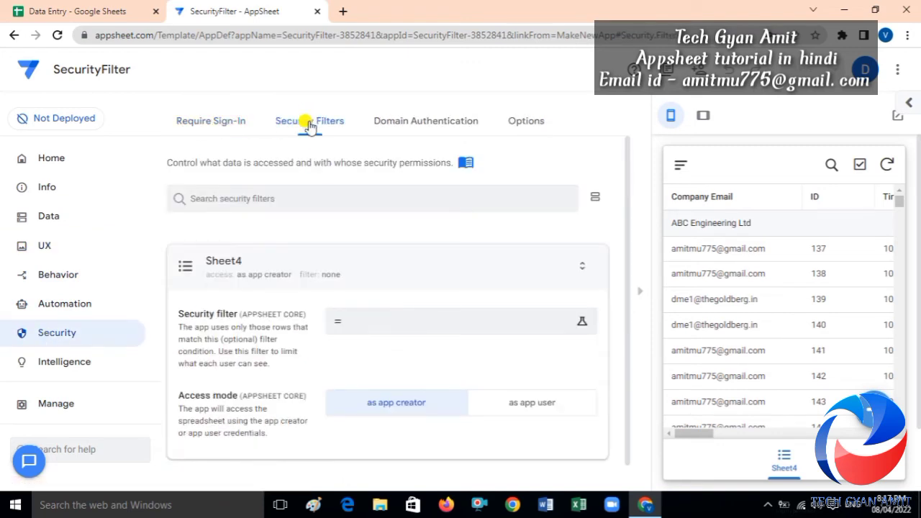
{"action": "left_click", "coordinate": [384, 333]}
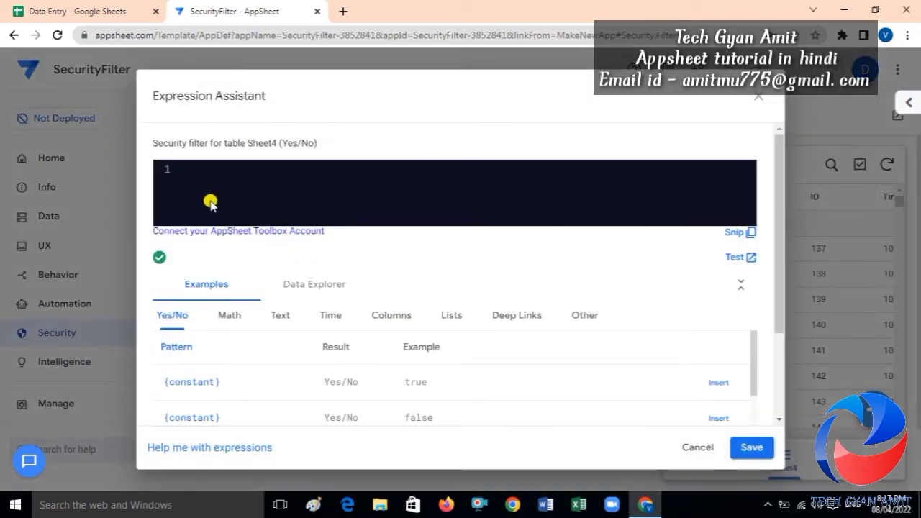
{"action": "left_click", "coordinate": [756, 98]}
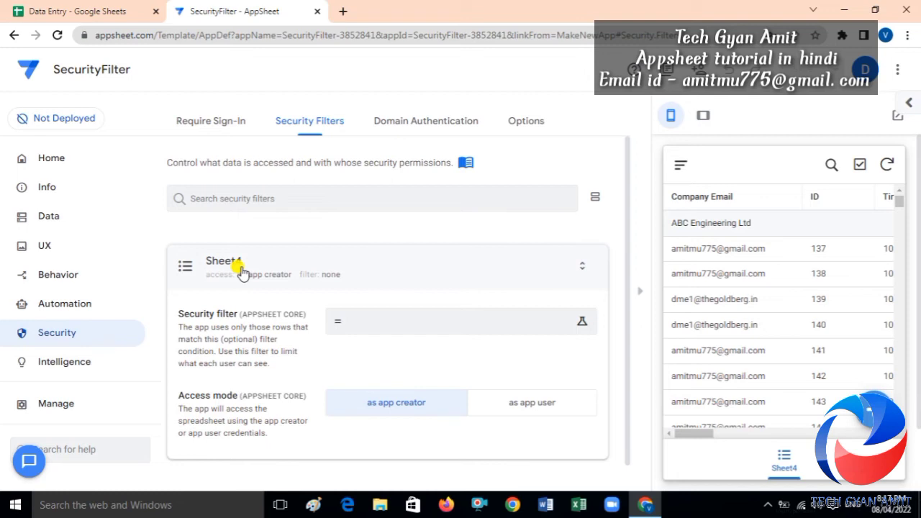
{"action": "left_click", "coordinate": [380, 333]}
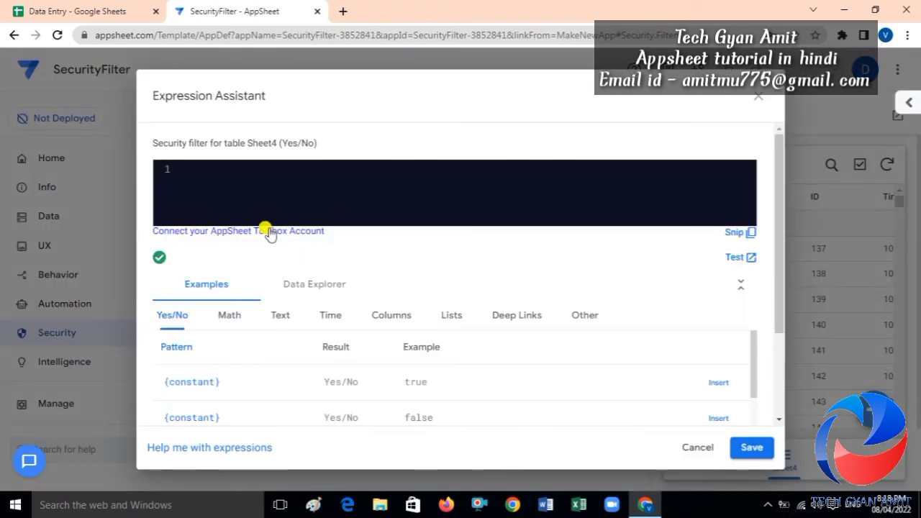
Start the filter as USEREMAIL()= using autocomplete, then switch to the Data Entry spreadsheet.
{"action": "type", "text": "use"}
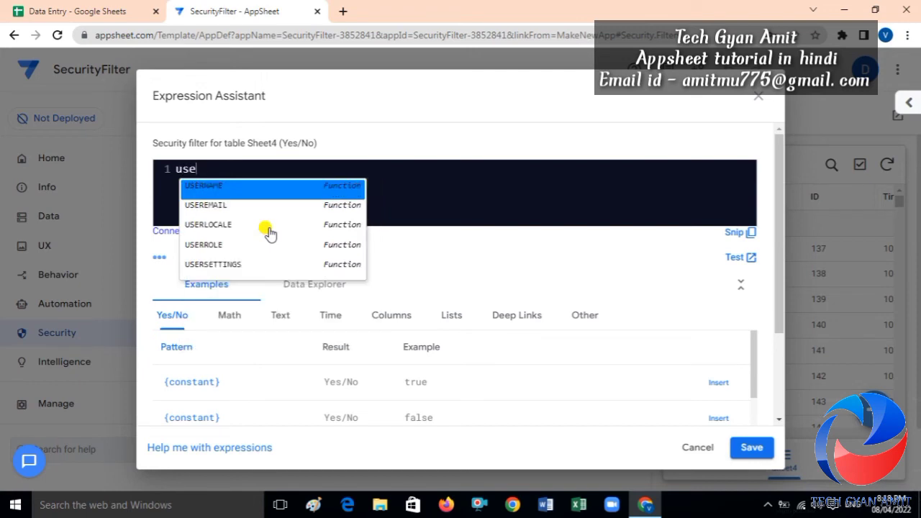
{"action": "key", "text": "Down"}
{"action": "key", "text": "Down"}
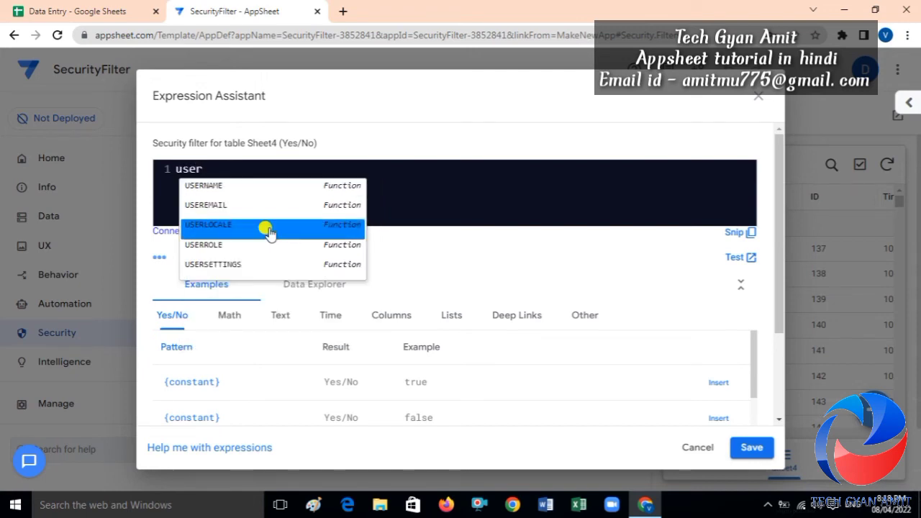
{"action": "key", "text": "Down"}
{"action": "key", "text": "Up"}
{"action": "key", "text": "Up"}
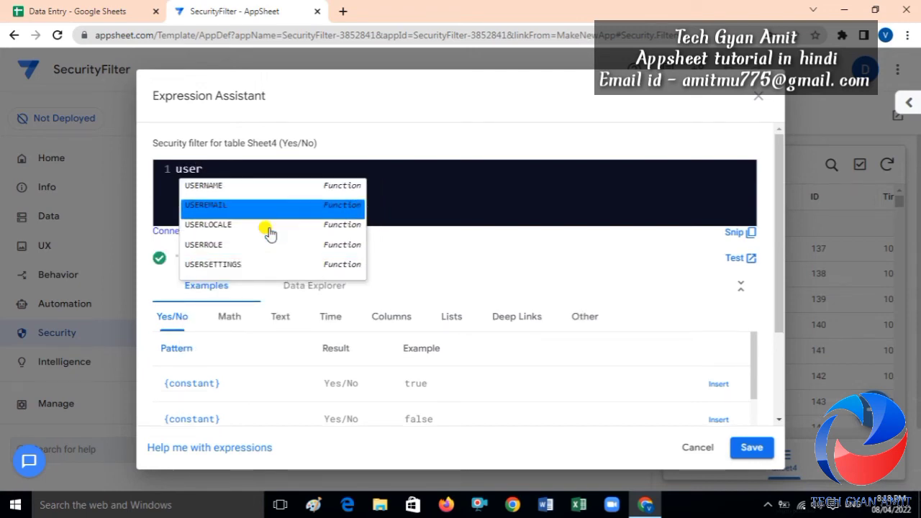
{"action": "key", "text": "Return"}
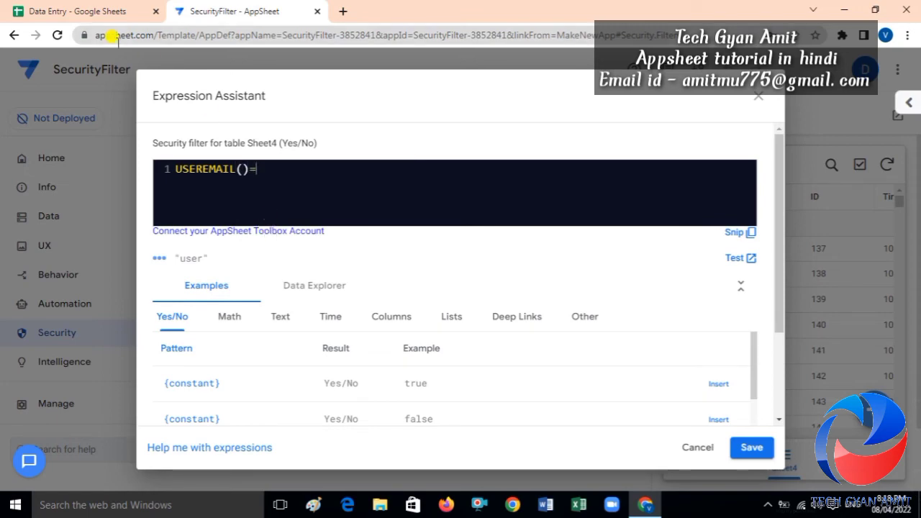
{"action": "left_click", "coordinate": [97, 12]}
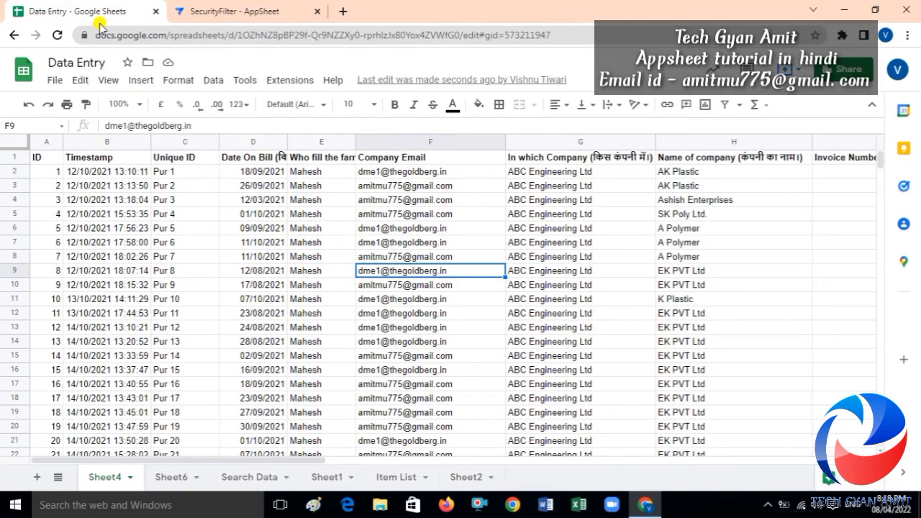
Confirm Sheet4's header cell F1 reads 'Company Email', then return to AppSheet.
{"action": "left_click", "coordinate": [396, 158]}
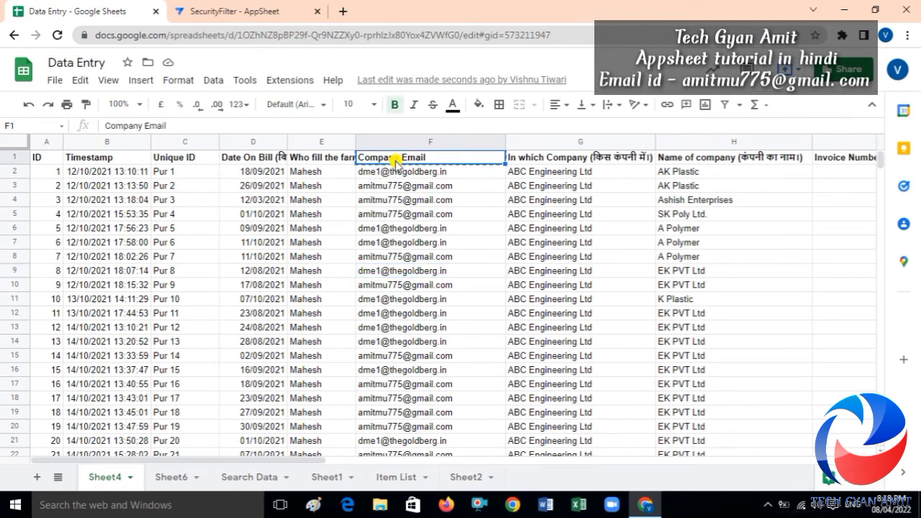
{"action": "left_click", "coordinate": [246, 10]}
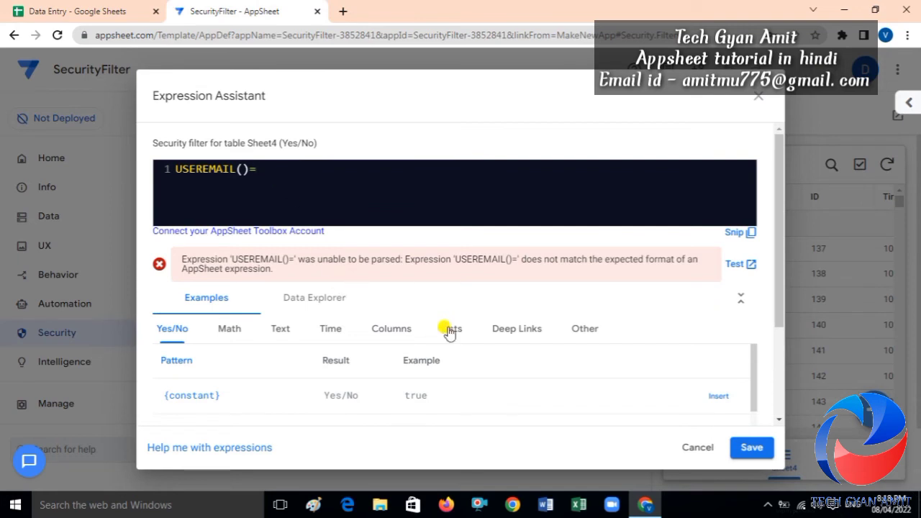
Complete the filter as USEREMAIL()=[Company Email] and save the expression.
{"action": "type", "text": "[Company Email]"}
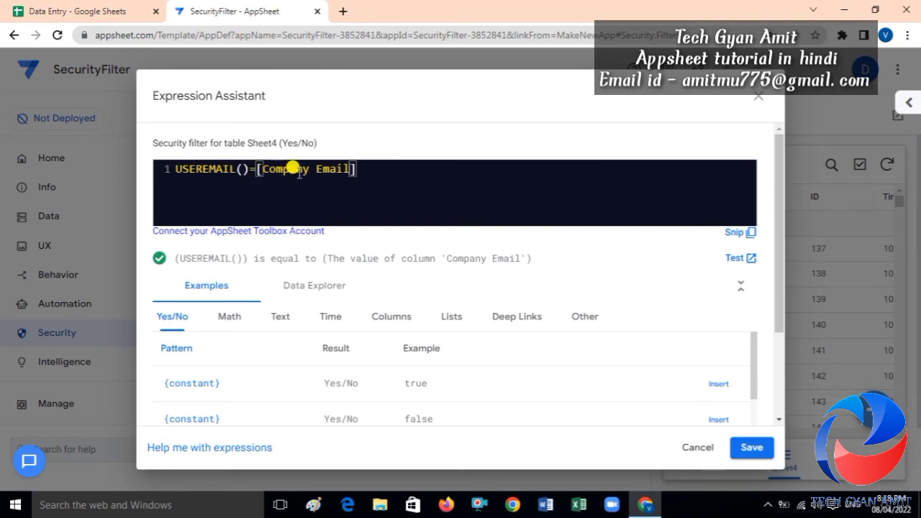
{"action": "left_click", "coordinate": [748, 448]}
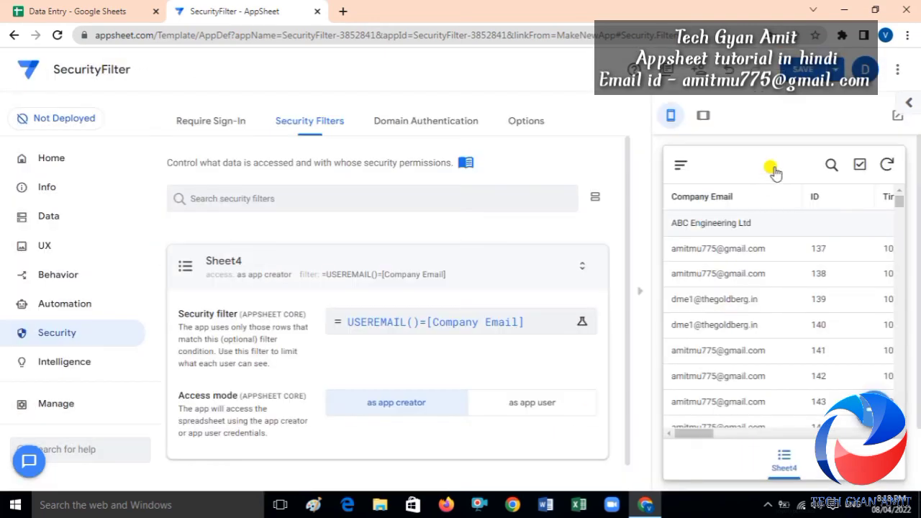
Save the app and scroll the preview to confirm only matching Company Email rows appear.
{"action": "left_click", "coordinate": [798, 72]}
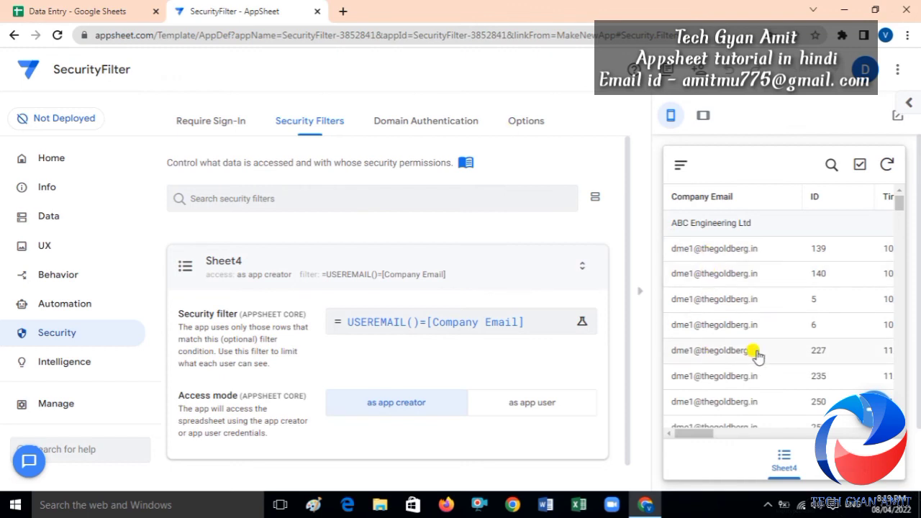
{"action": "left_click_drag", "start_coordinate": [897, 206], "coordinate": [899, 286]}
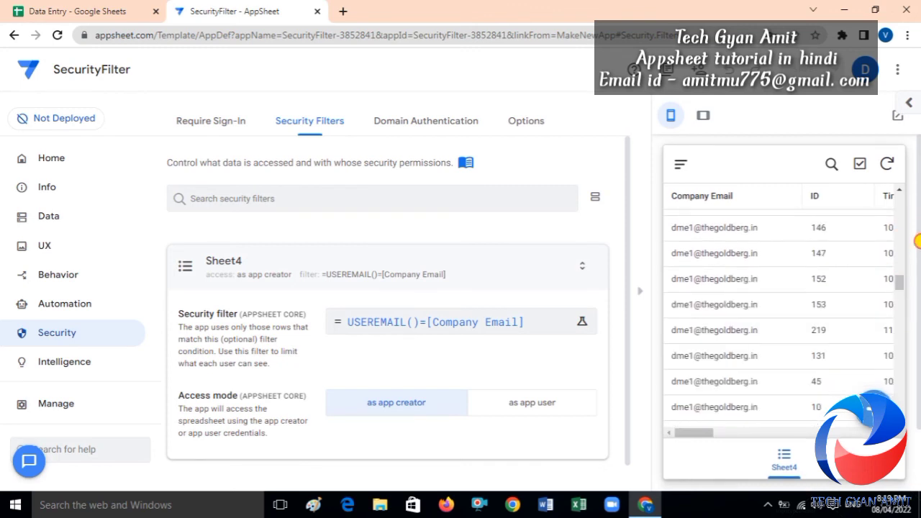
{"action": "left_click_drag", "start_coordinate": [919, 241], "coordinate": [919, 306]}
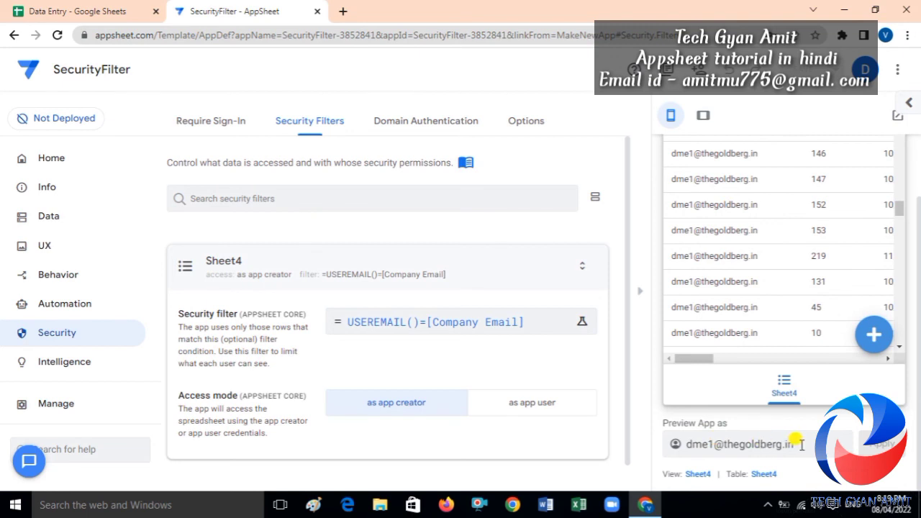
Preview the app as a different user's email address and apply it.
{"action": "left_click_drag", "start_coordinate": [800, 443], "coordinate": [683, 447]}
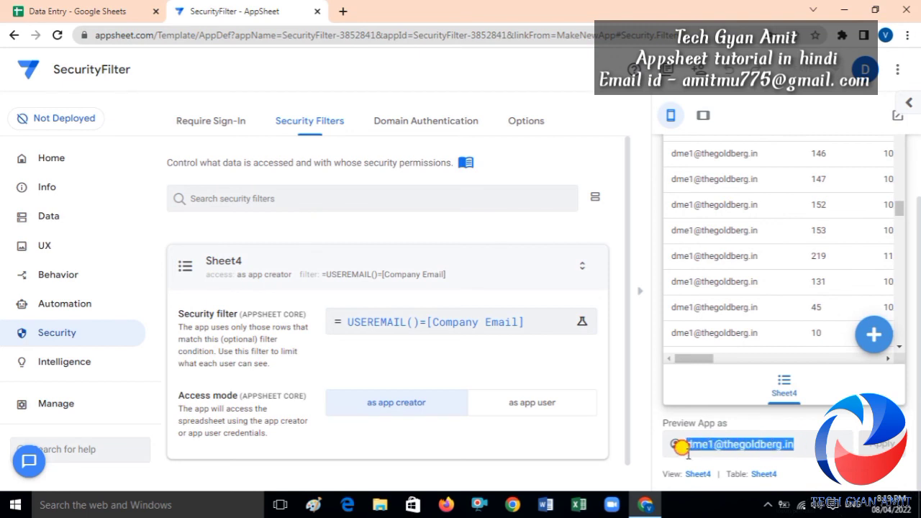
{"action": "type", "text": "AMI"}
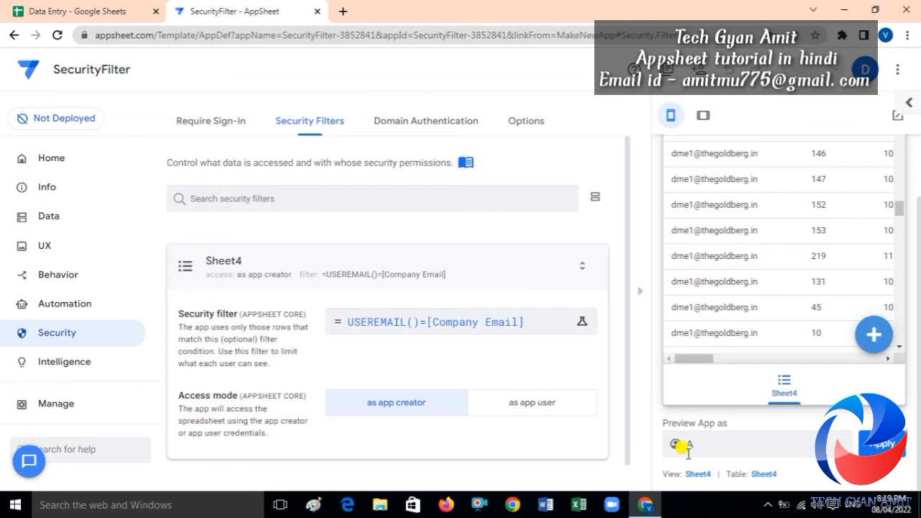
{"action": "key", "text": "BackSpace"}
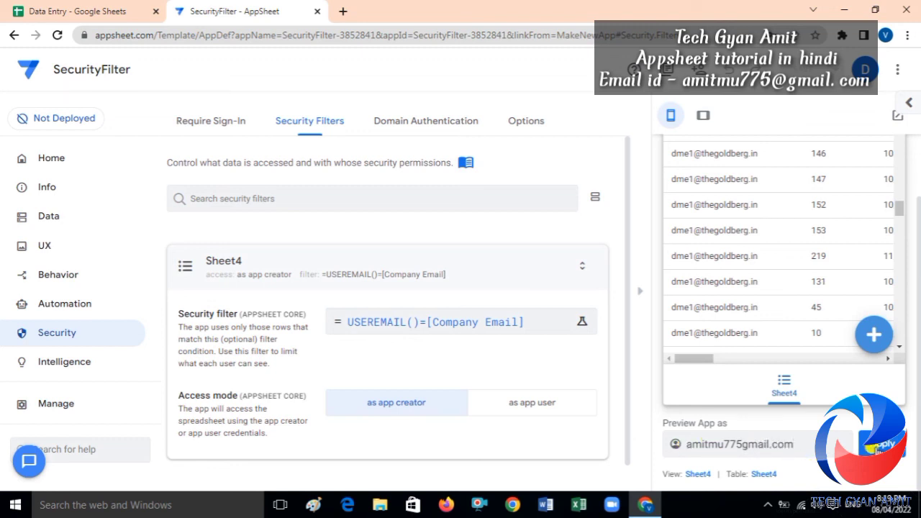
{"action": "left_click", "coordinate": [878, 443]}
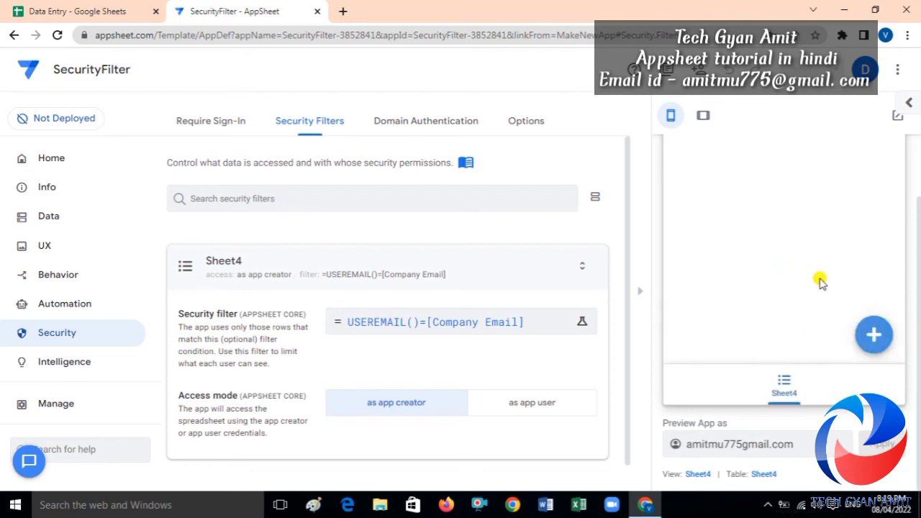
{"action": "scroll", "coordinate": [918, 288], "scroll_direction": "up", "scroll_amount": 1}
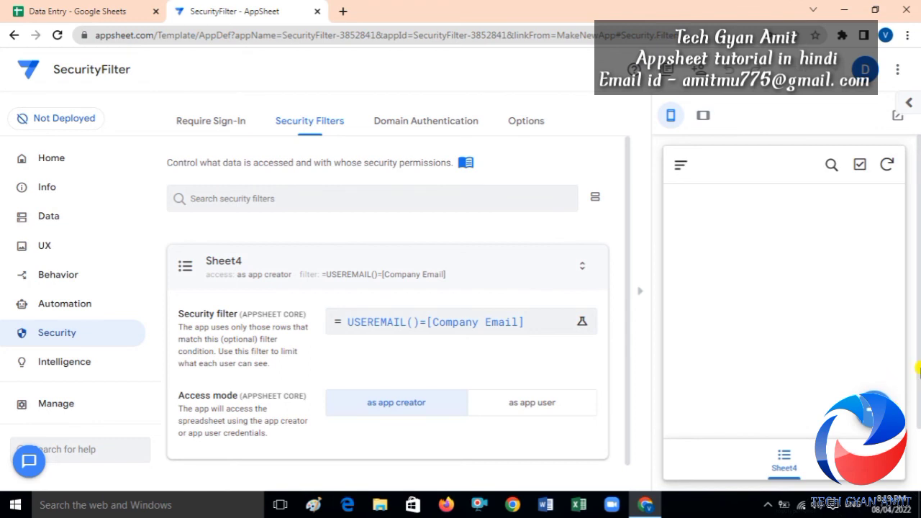
{"action": "scroll", "coordinate": [913, 357], "scroll_direction": "down", "scroll_amount": 1}
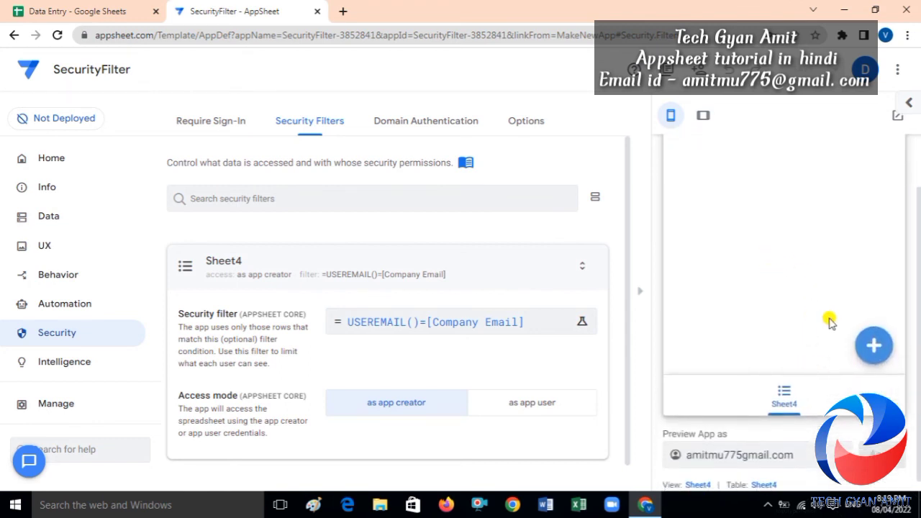
Open the Sheet4 add-record form and cancel it, leaving the empty list.
{"action": "left_click", "coordinate": [870, 347]}
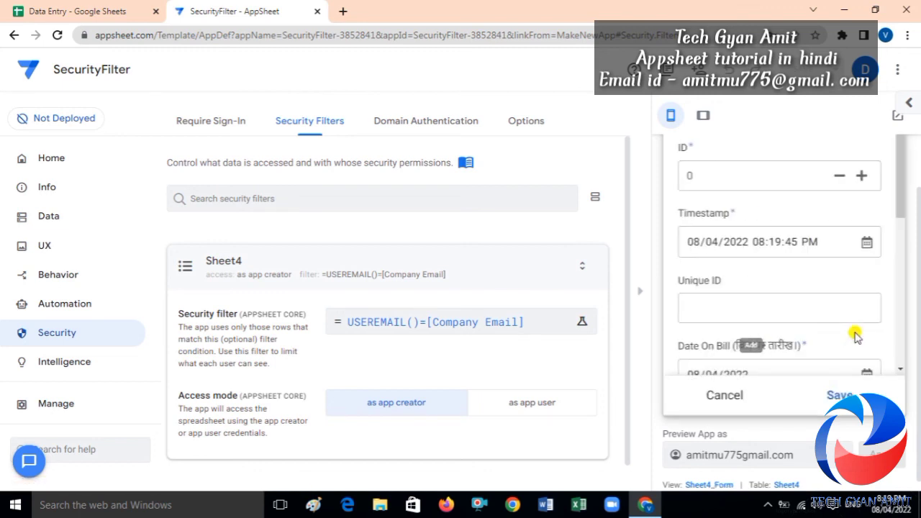
{"action": "left_click", "coordinate": [722, 395]}
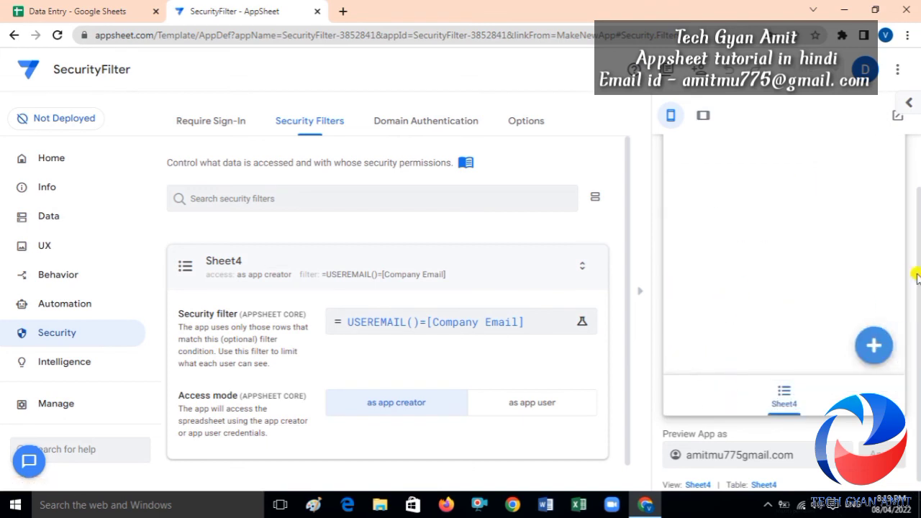
{"action": "scroll", "coordinate": [918, 287], "scroll_direction": "up", "scroll_amount": 2}
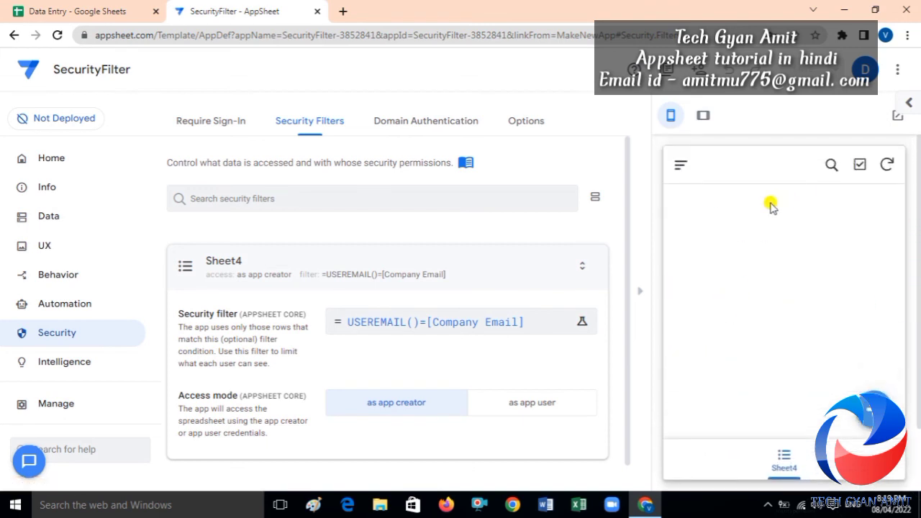